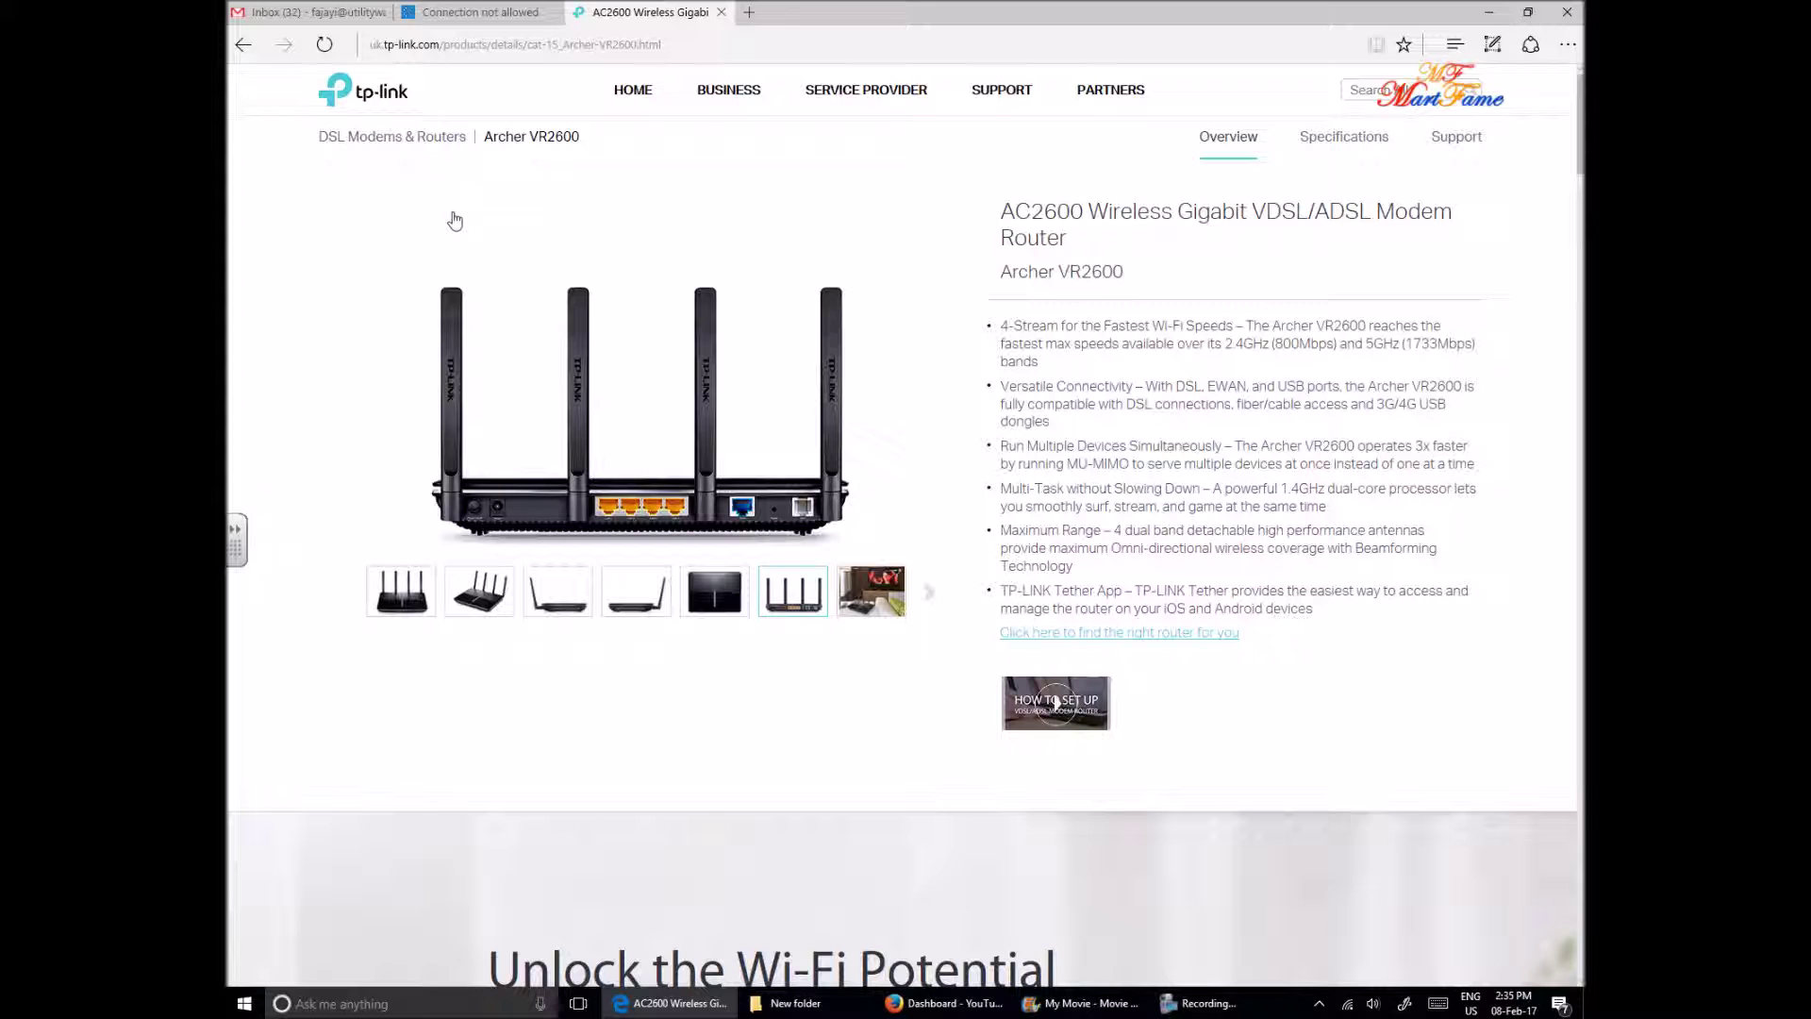
Step: Open a new blank tab beside the Archer VR2600 product page
mouse_move(708, 96)
left_click(749, 13)
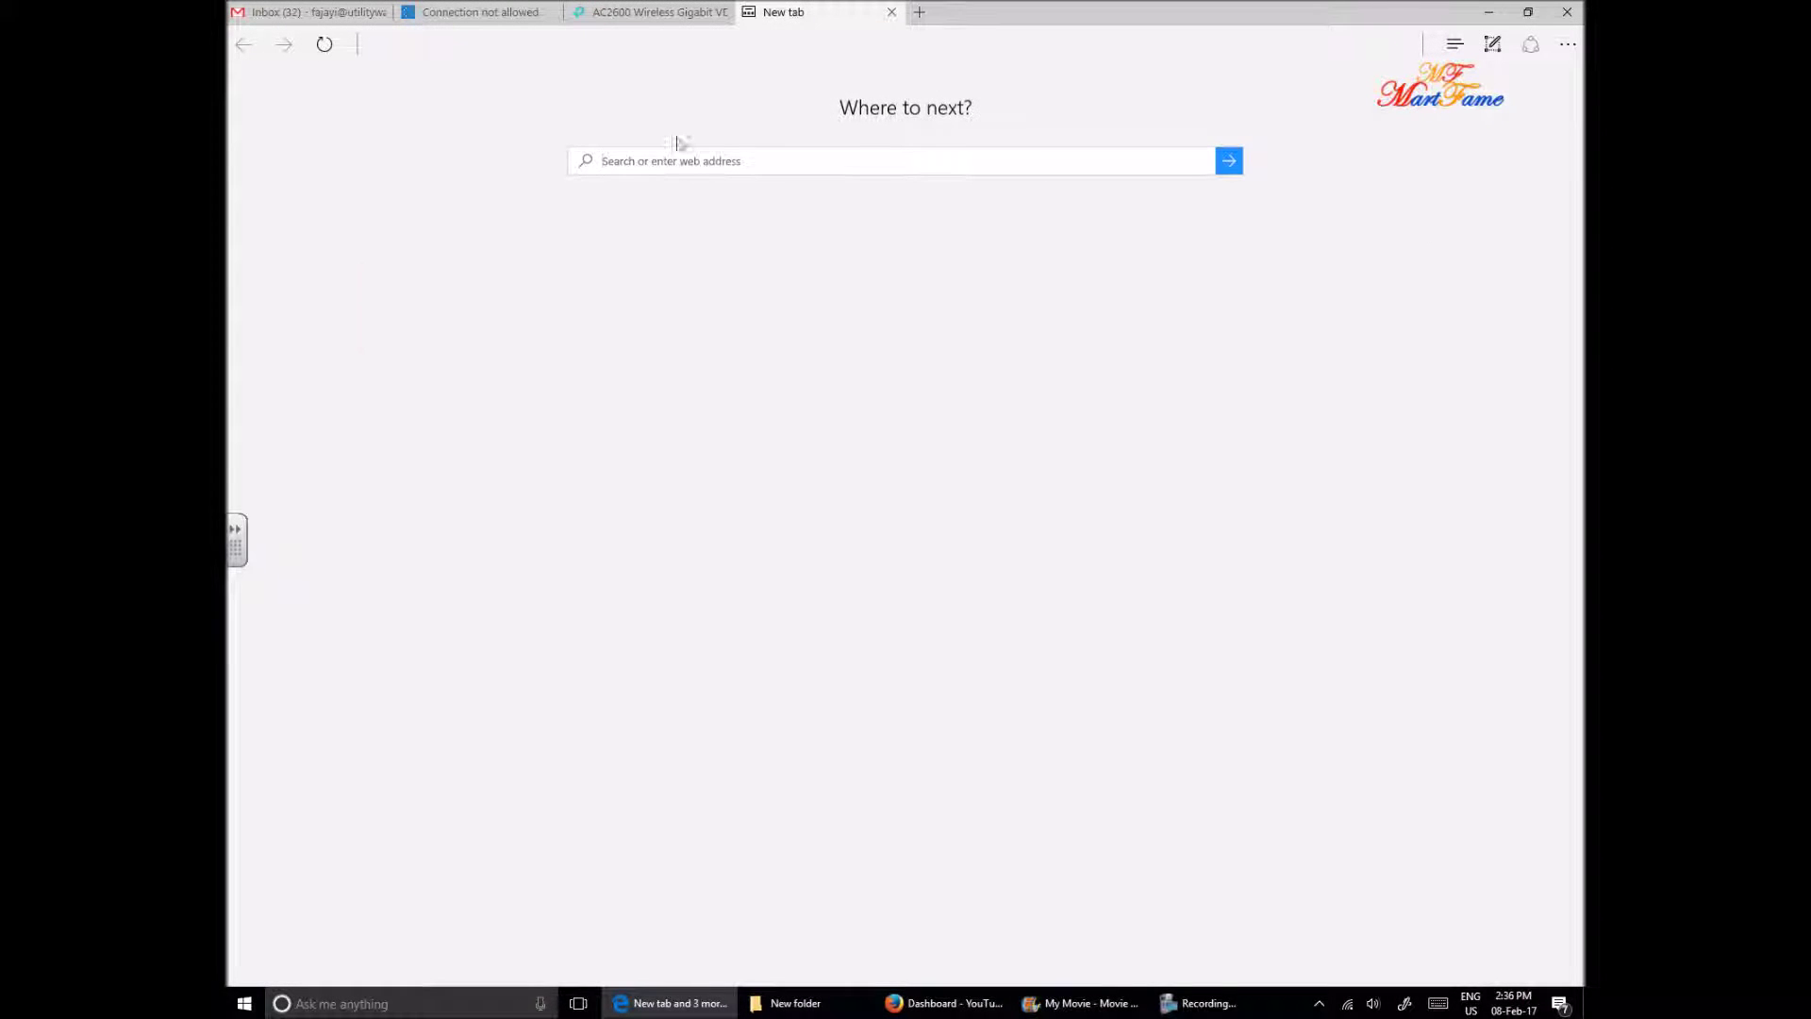
Step: Load the router admin at 192.168.1.1, then enlarge the rear-panel photo on the product page
type("192.")
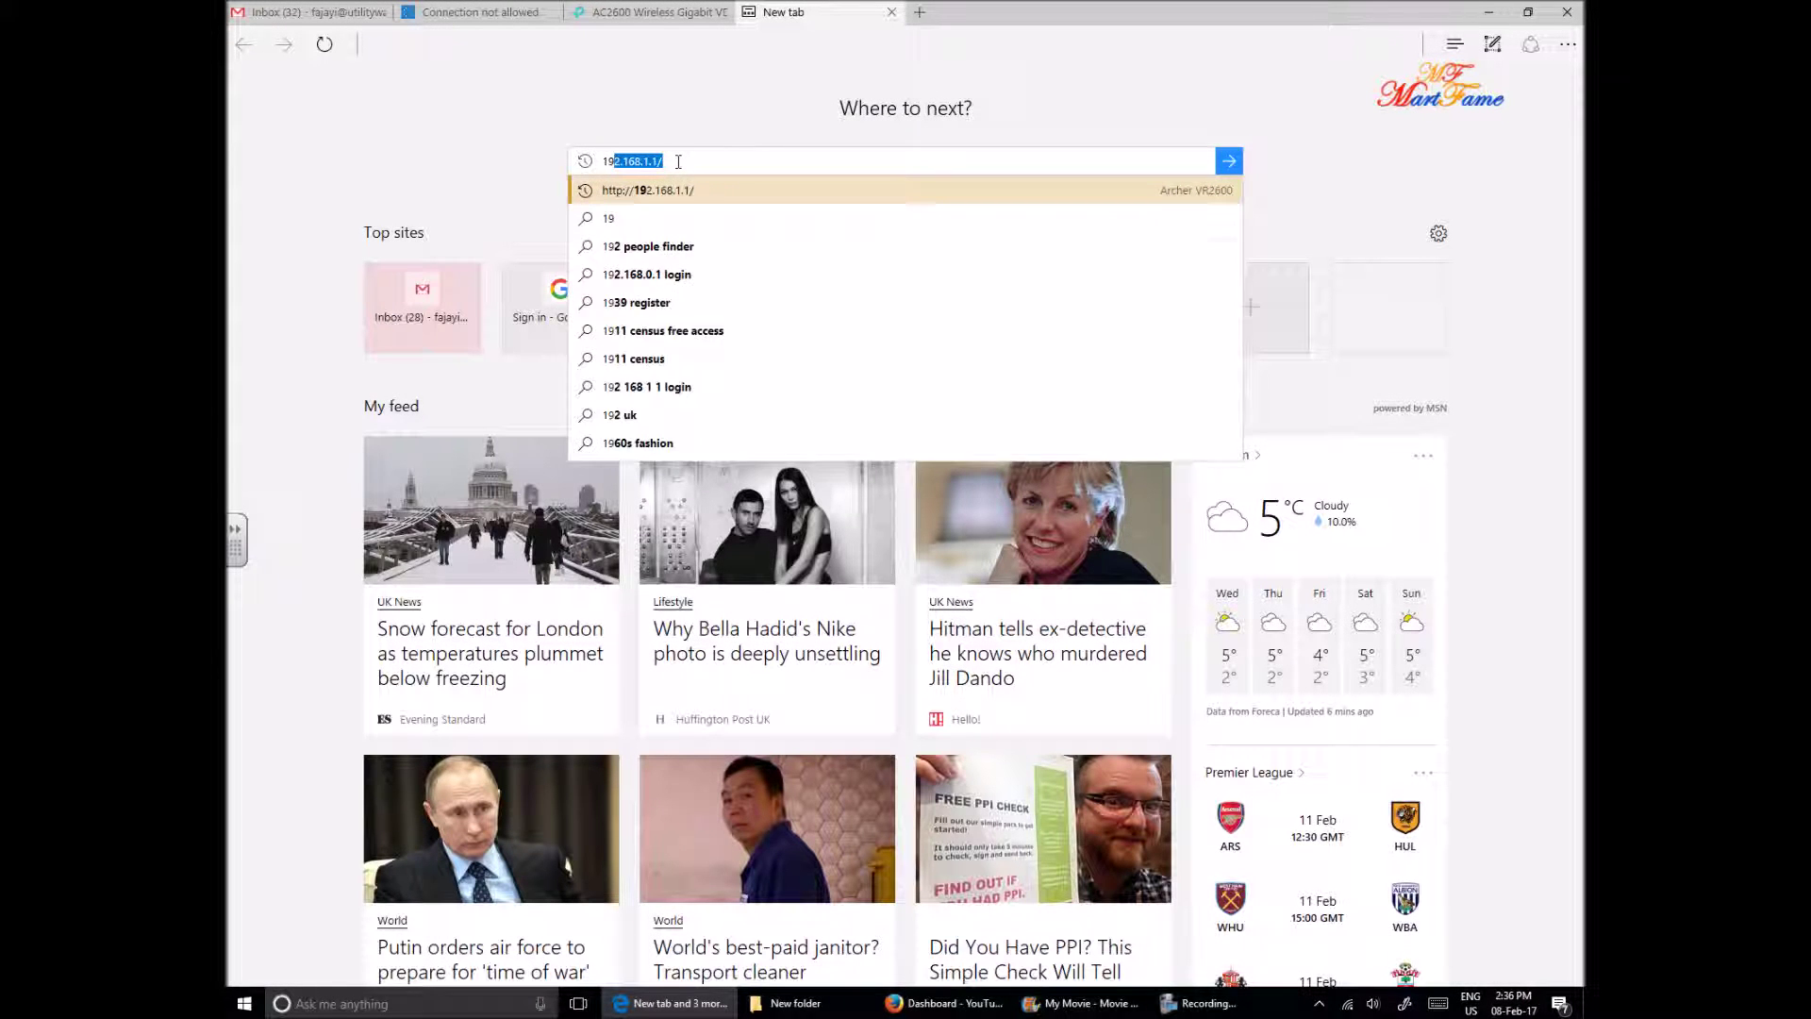
type("168.1.1/")
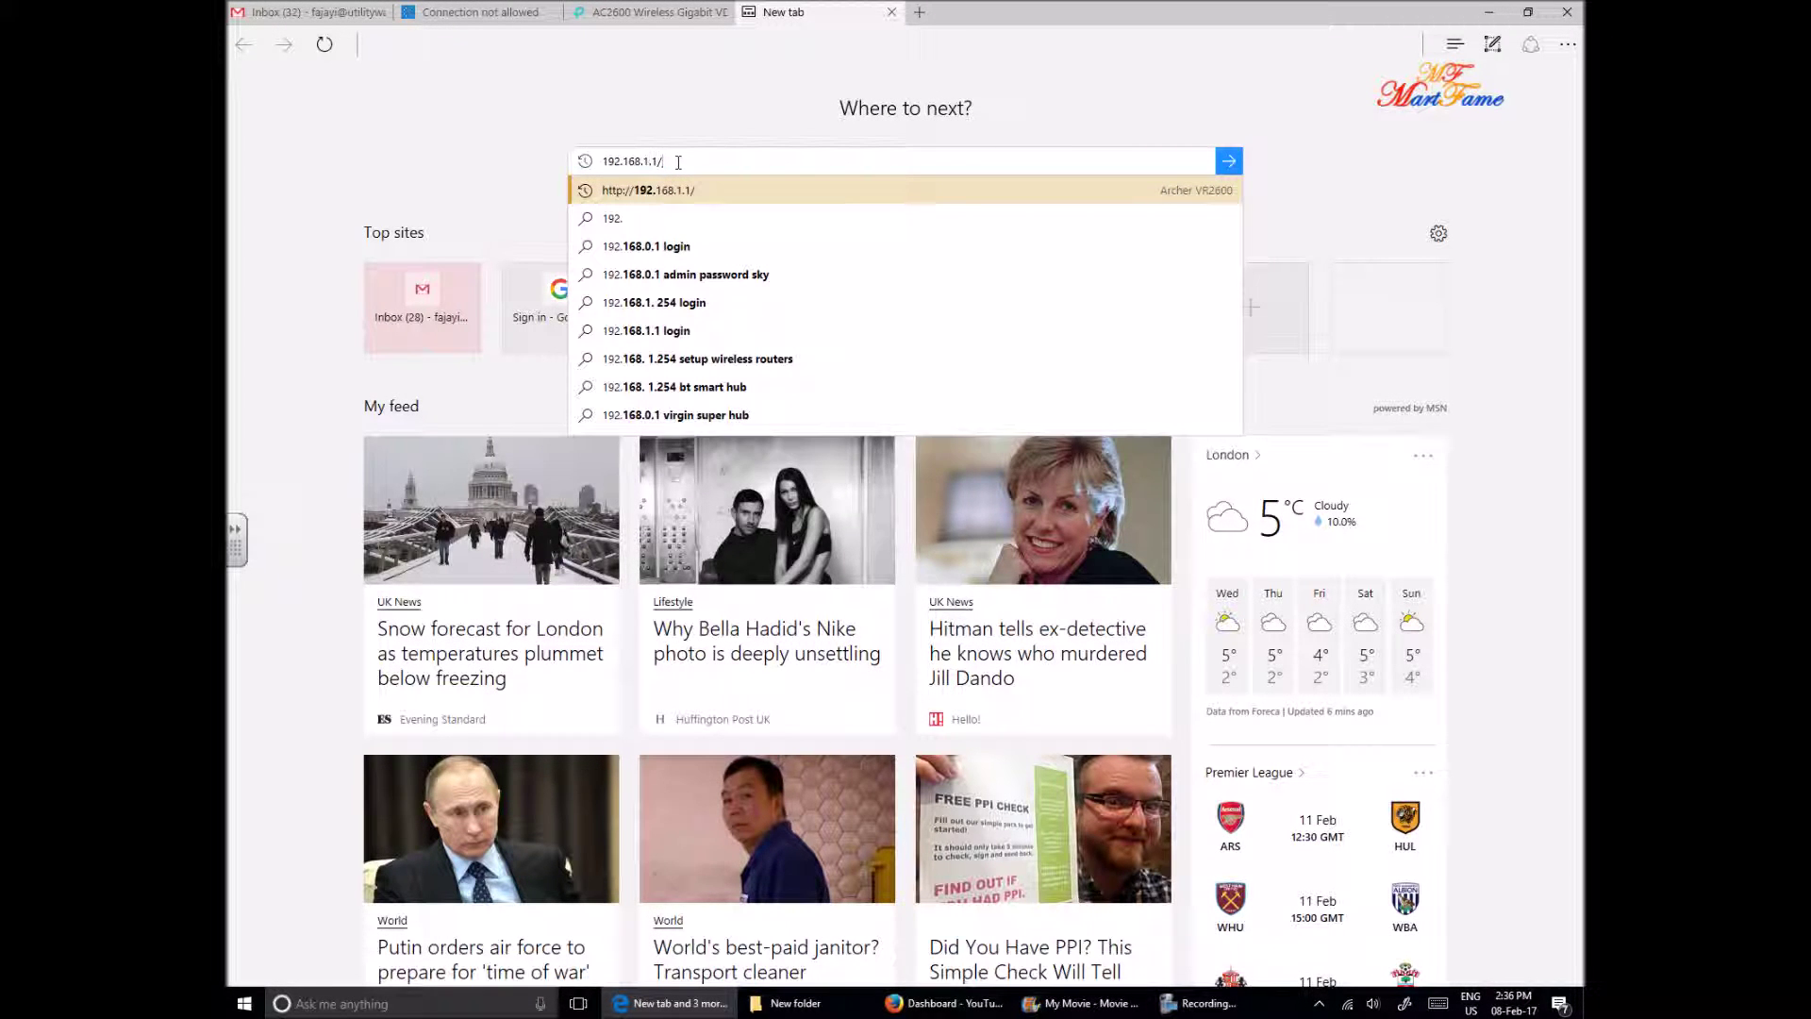
key("Return")
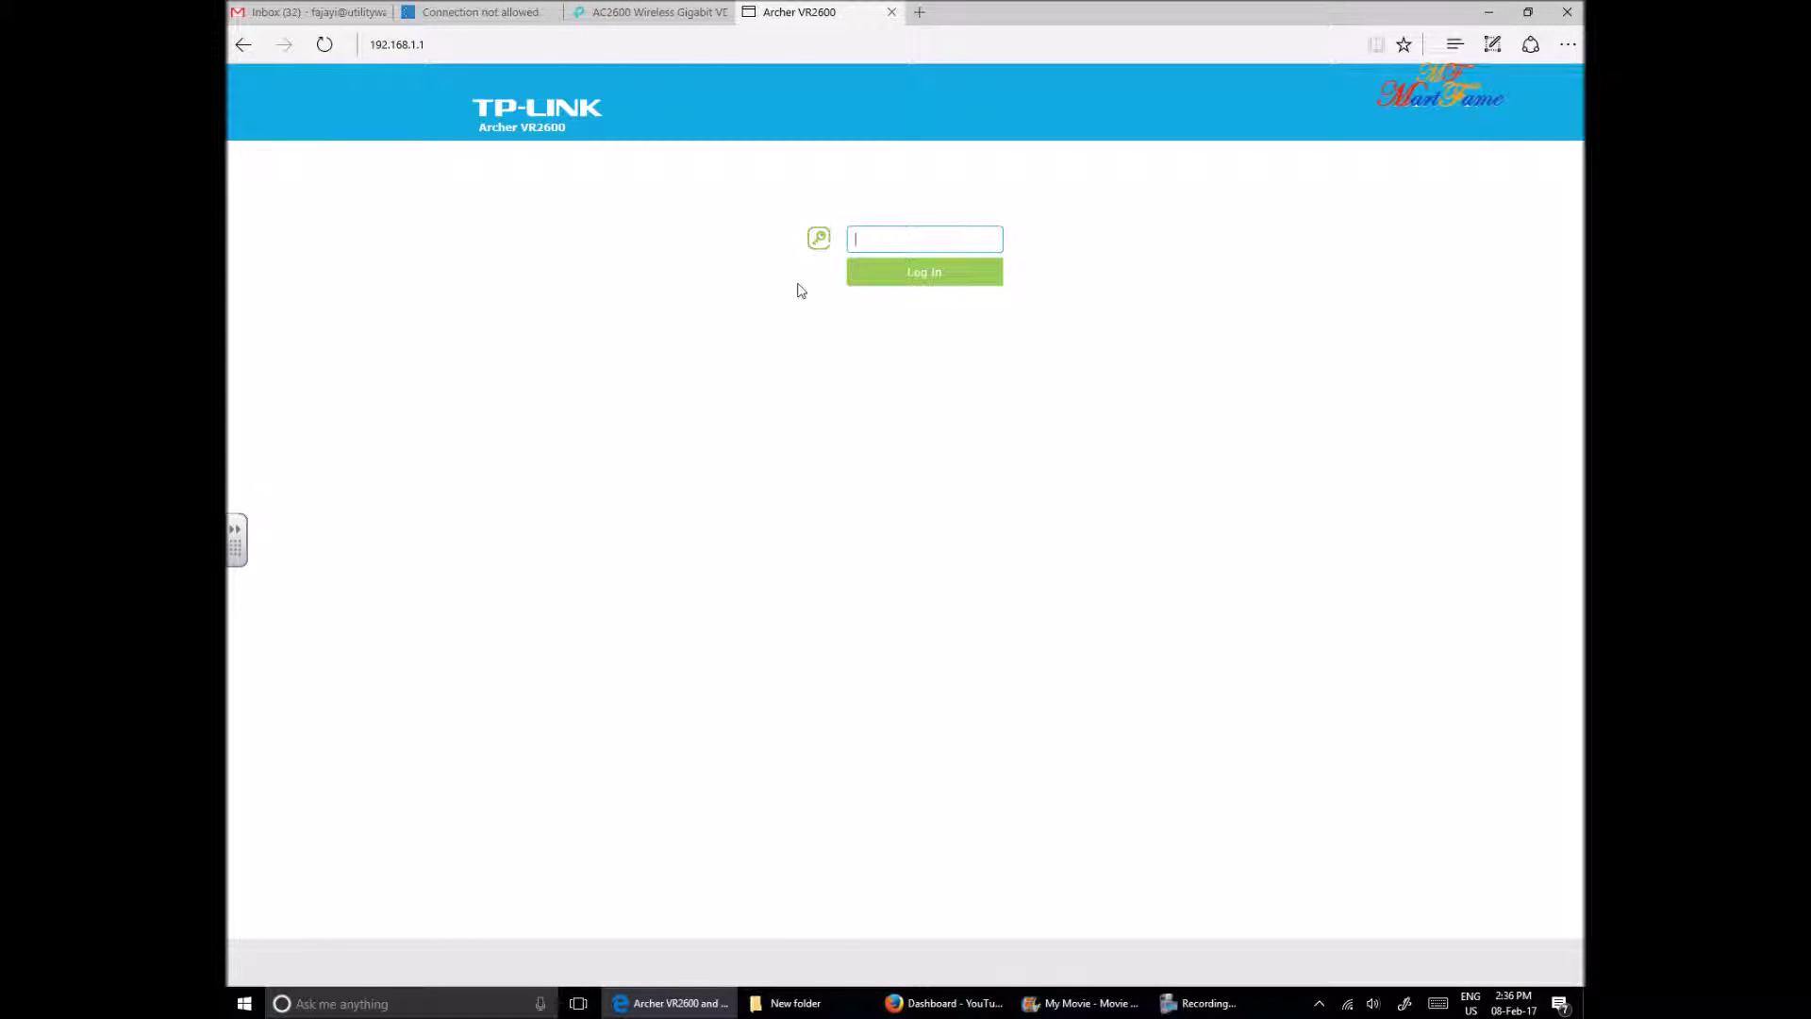
left_click(651, 12)
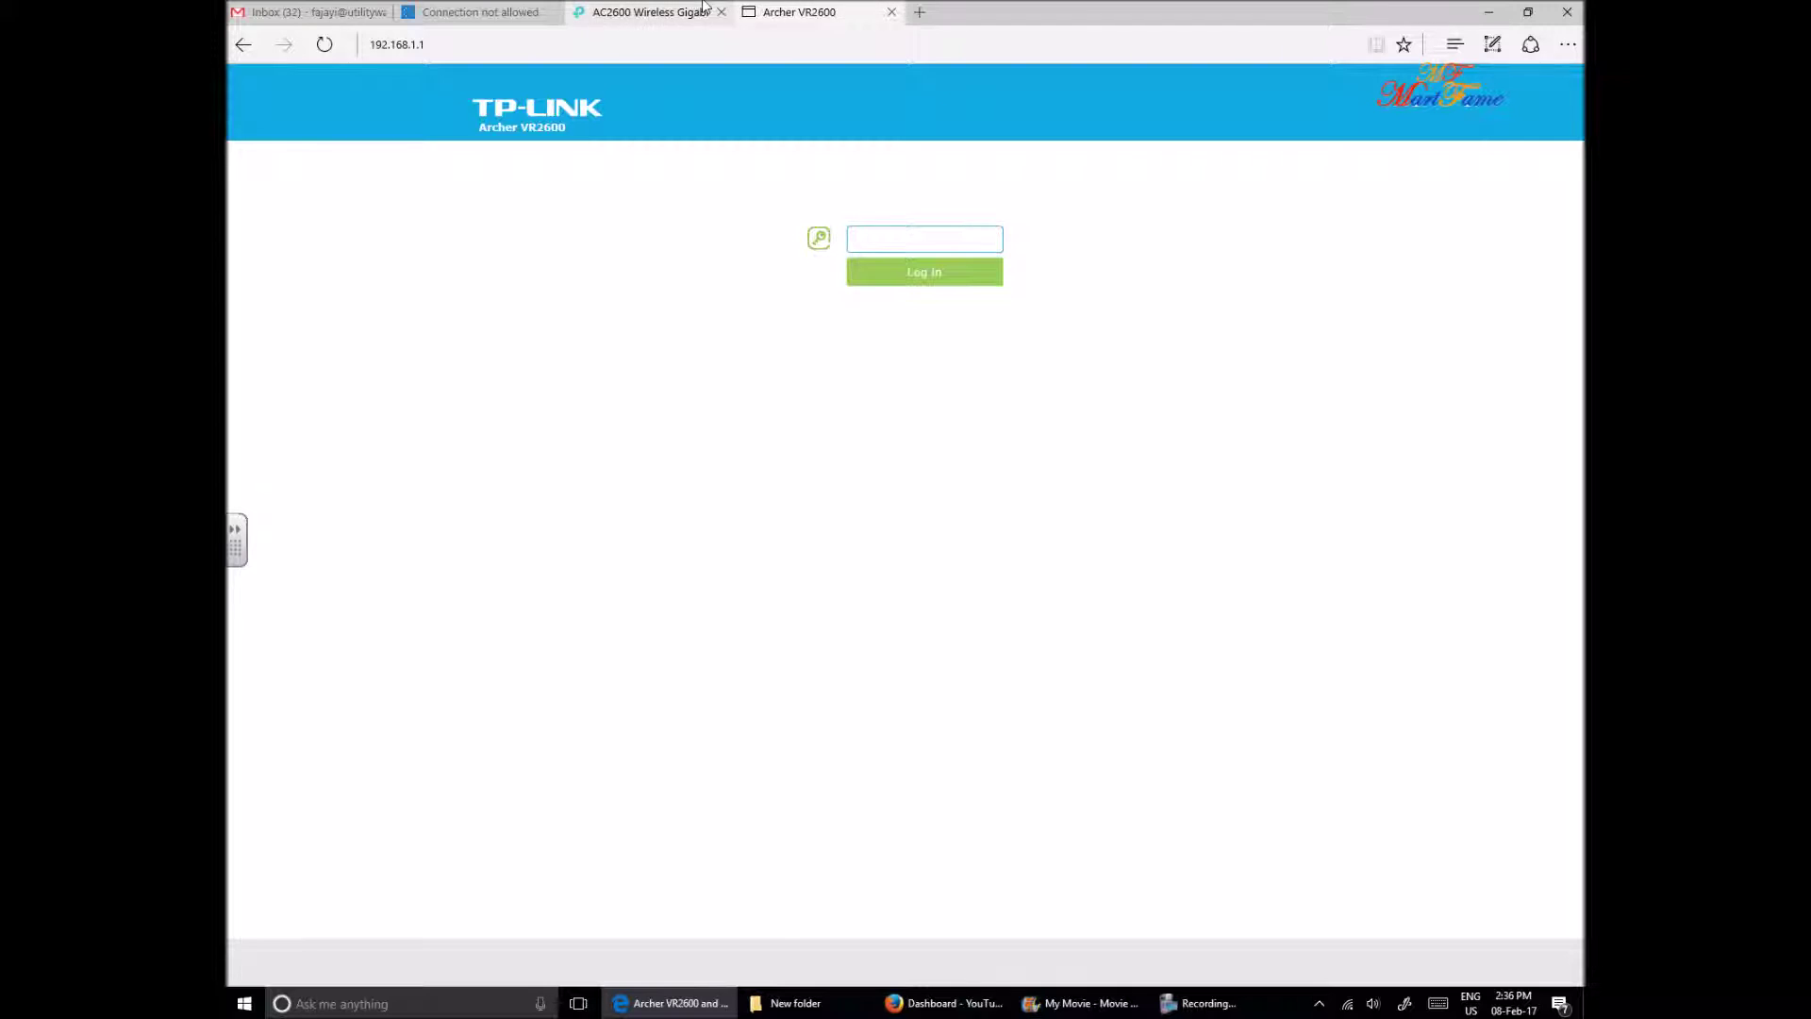
left_click(788, 599)
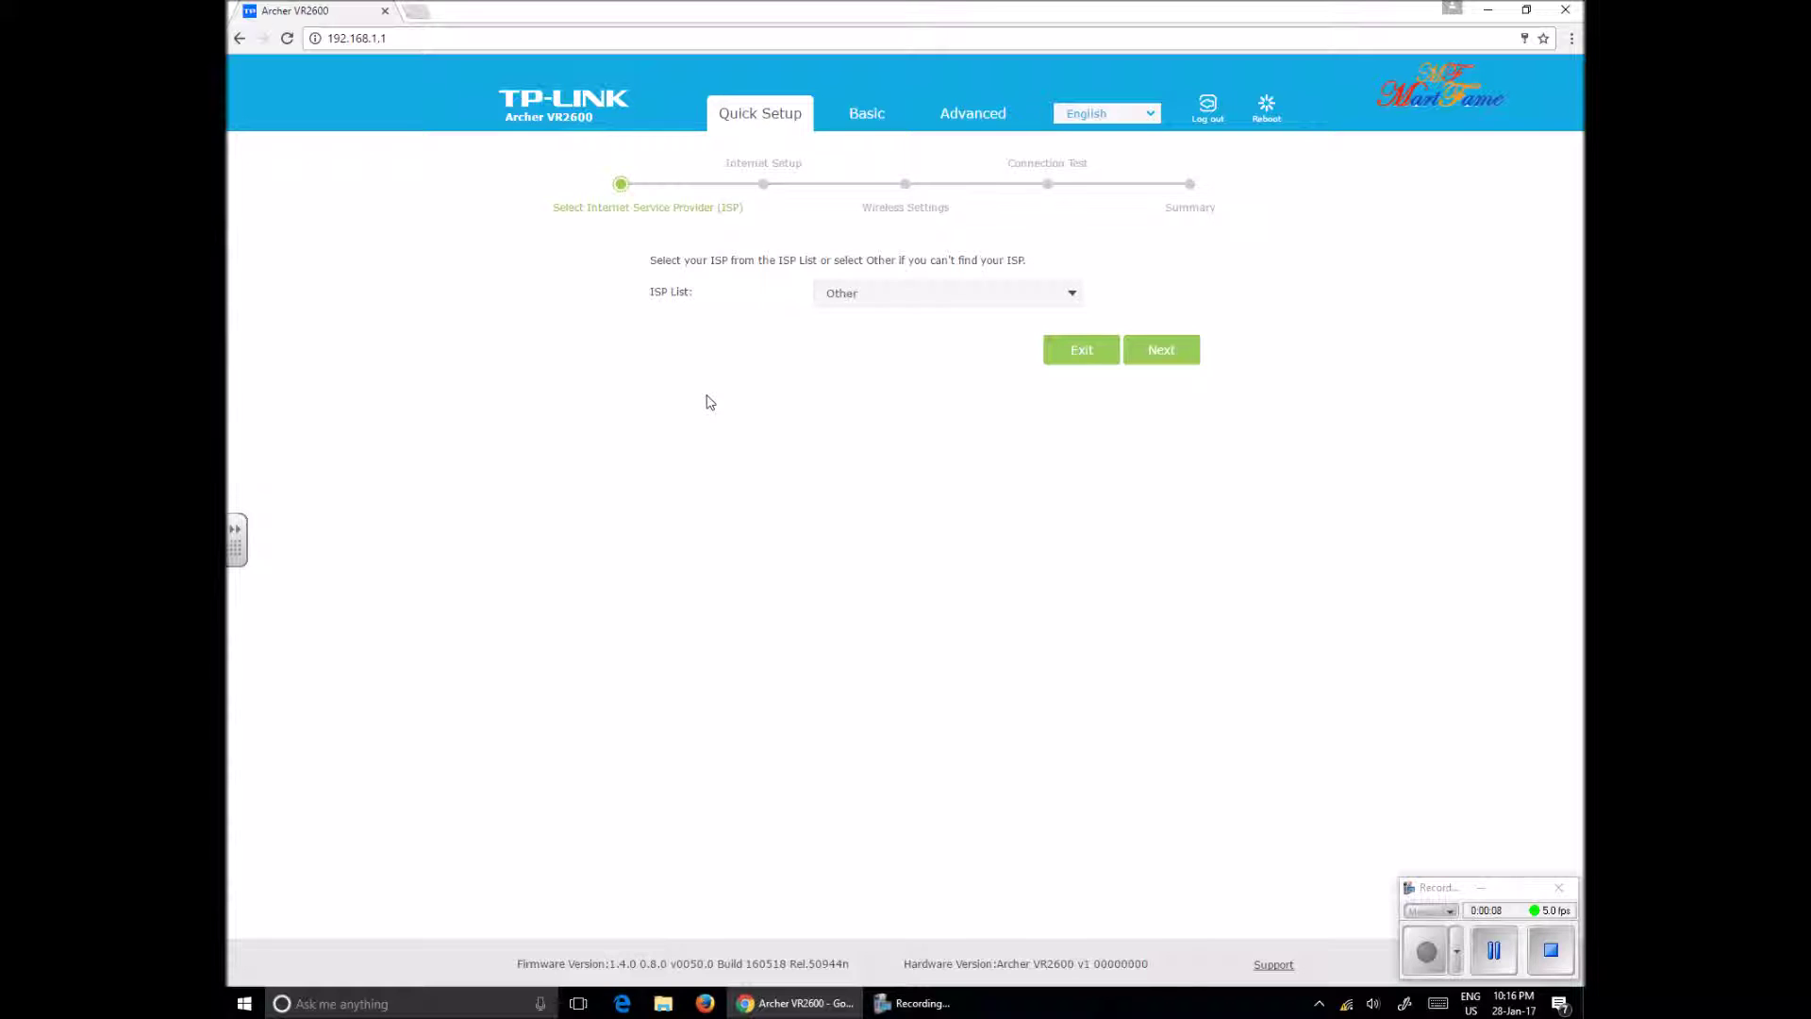
Step: Pick TalkTalk_VDSL from the ISP list and accept the default connection settings
left_click(990, 294)
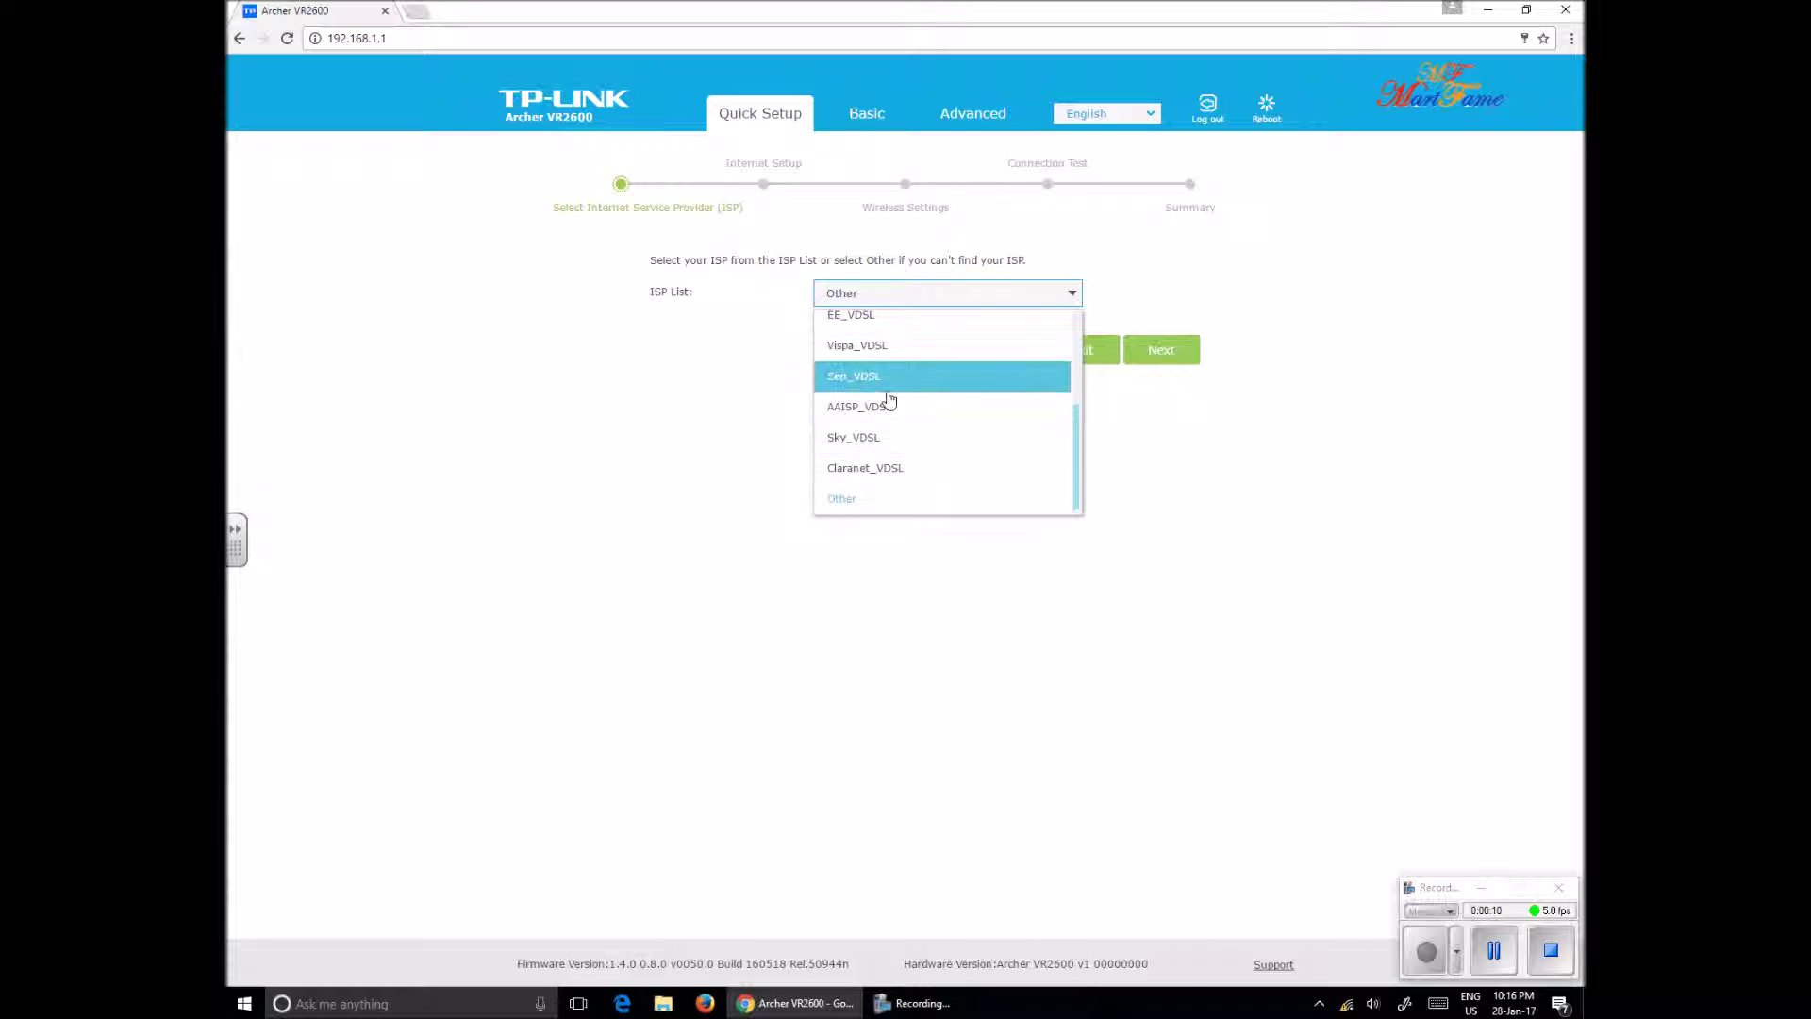
scroll(889, 399, "up", 1)
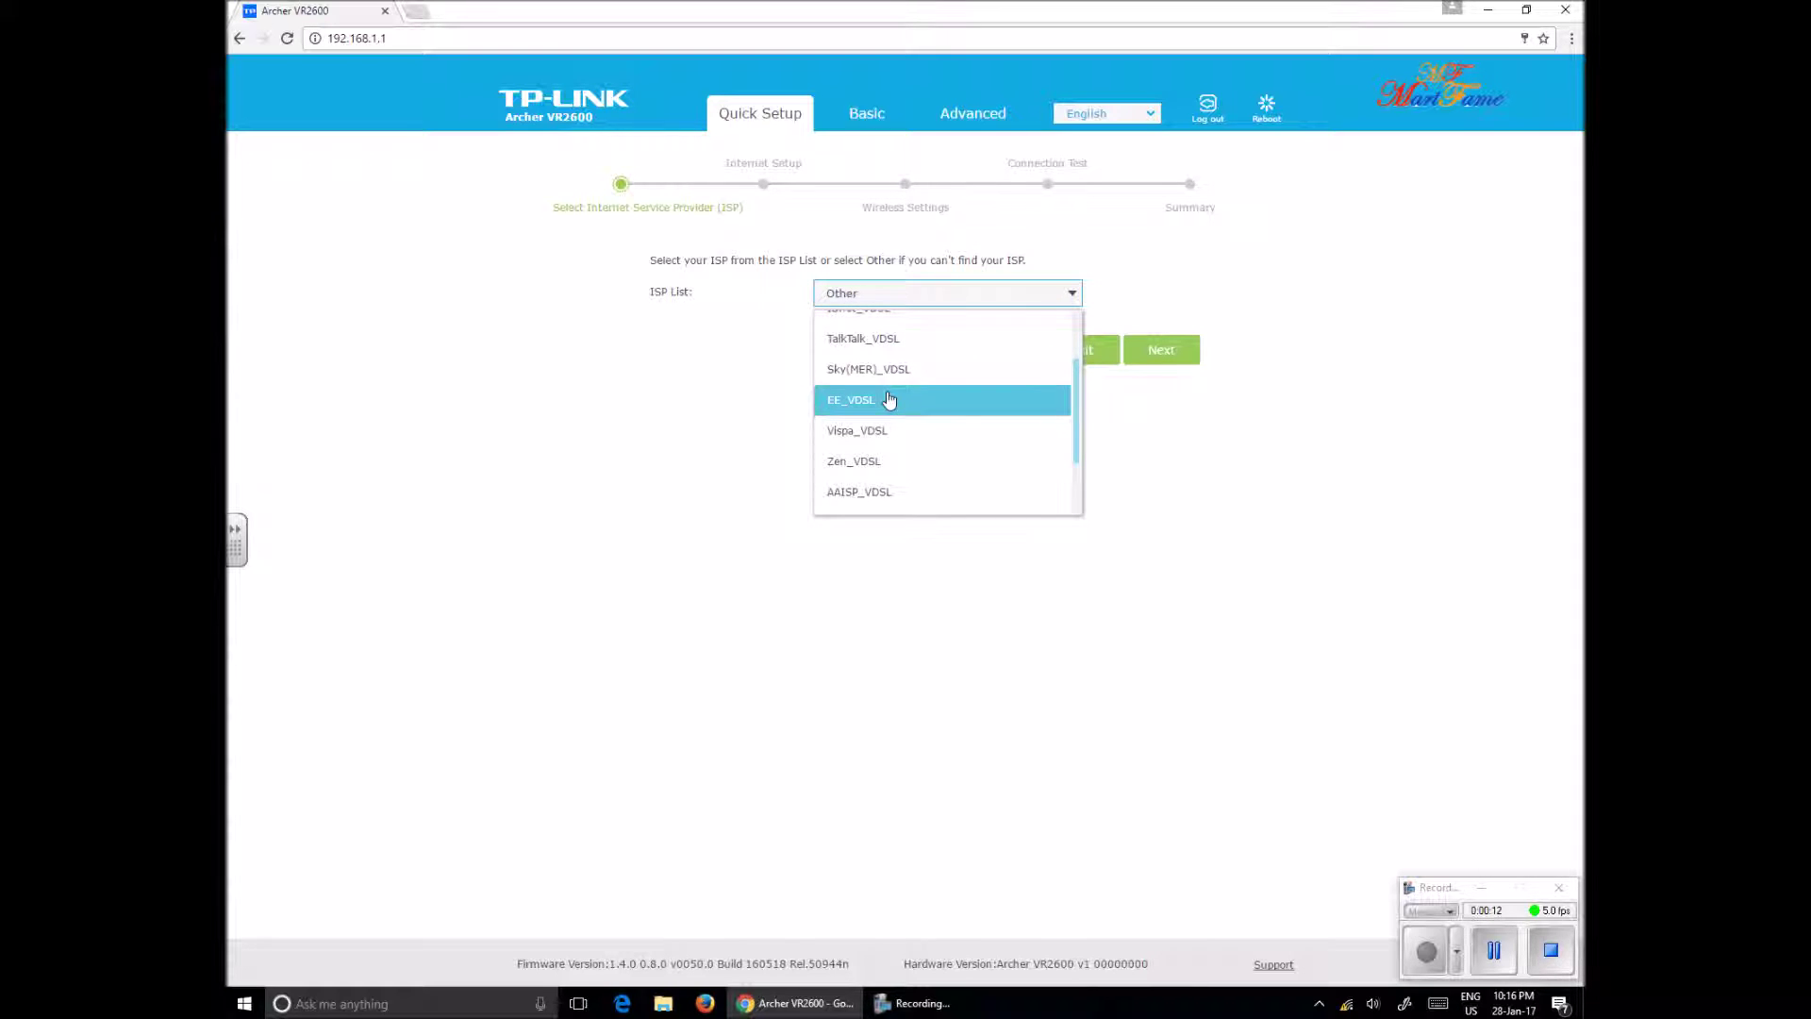
left_click(863, 338)
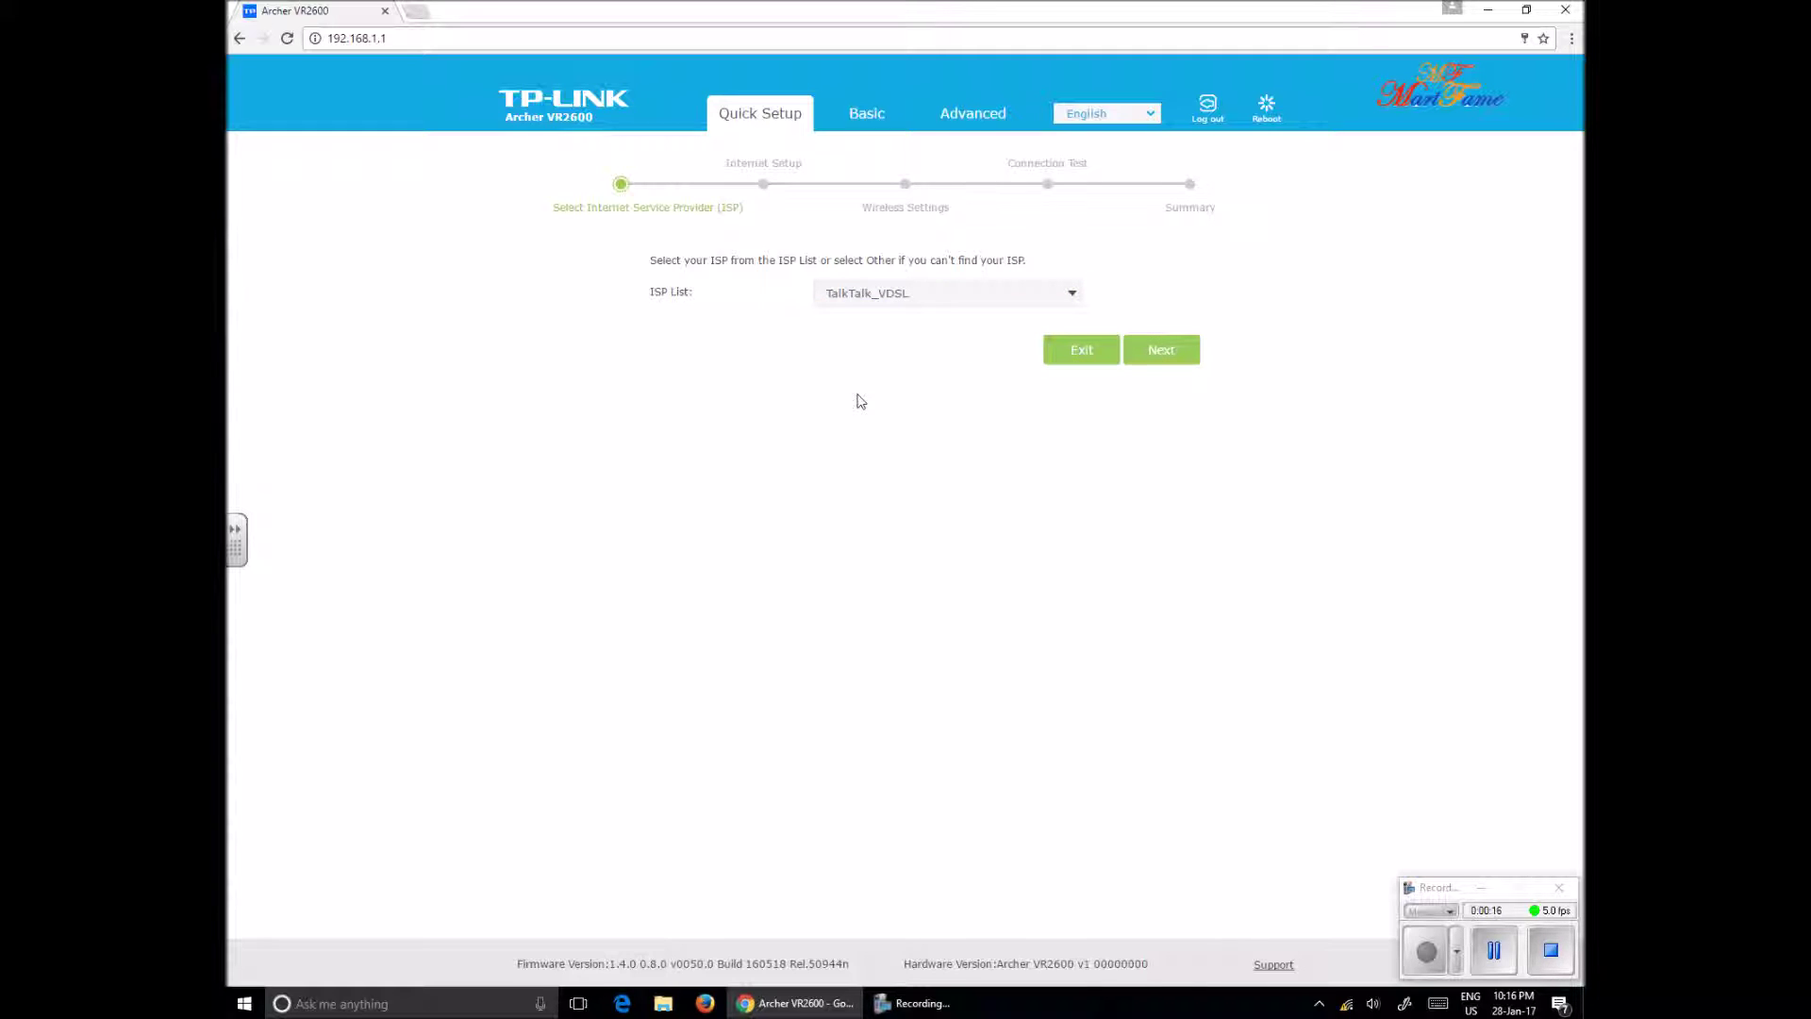
left_click(1167, 350)
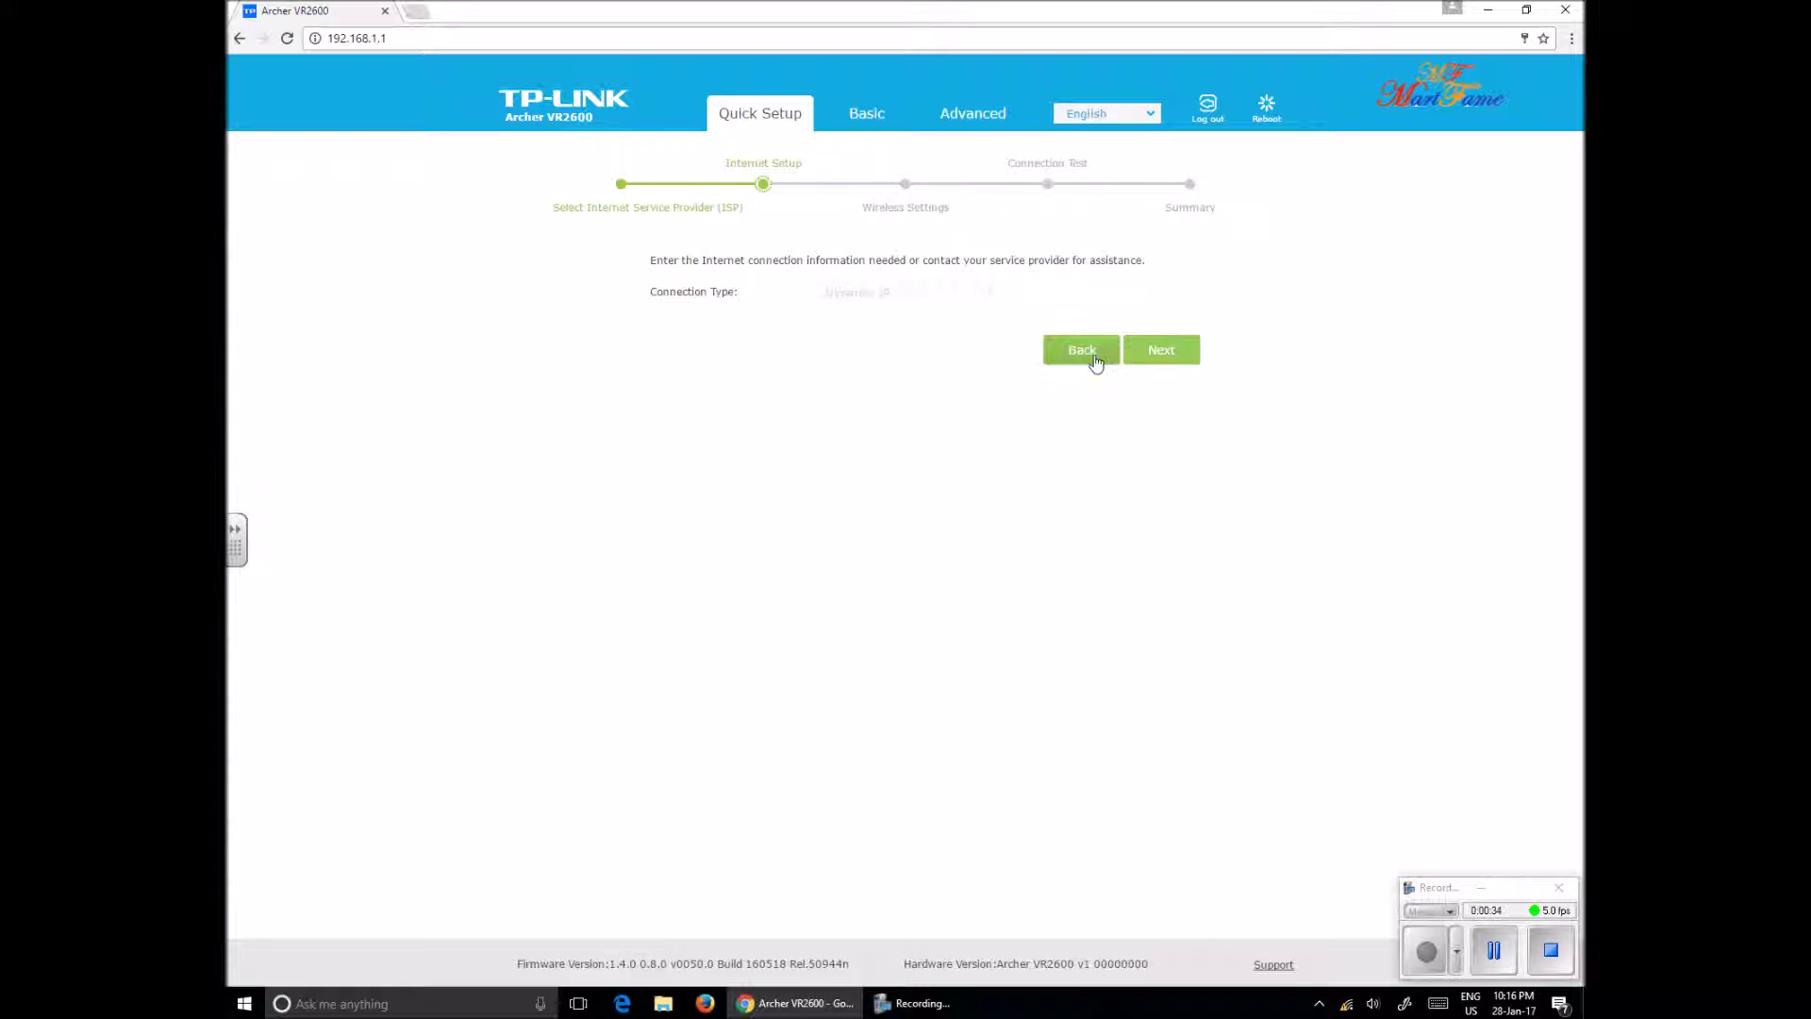
left_click(1163, 352)
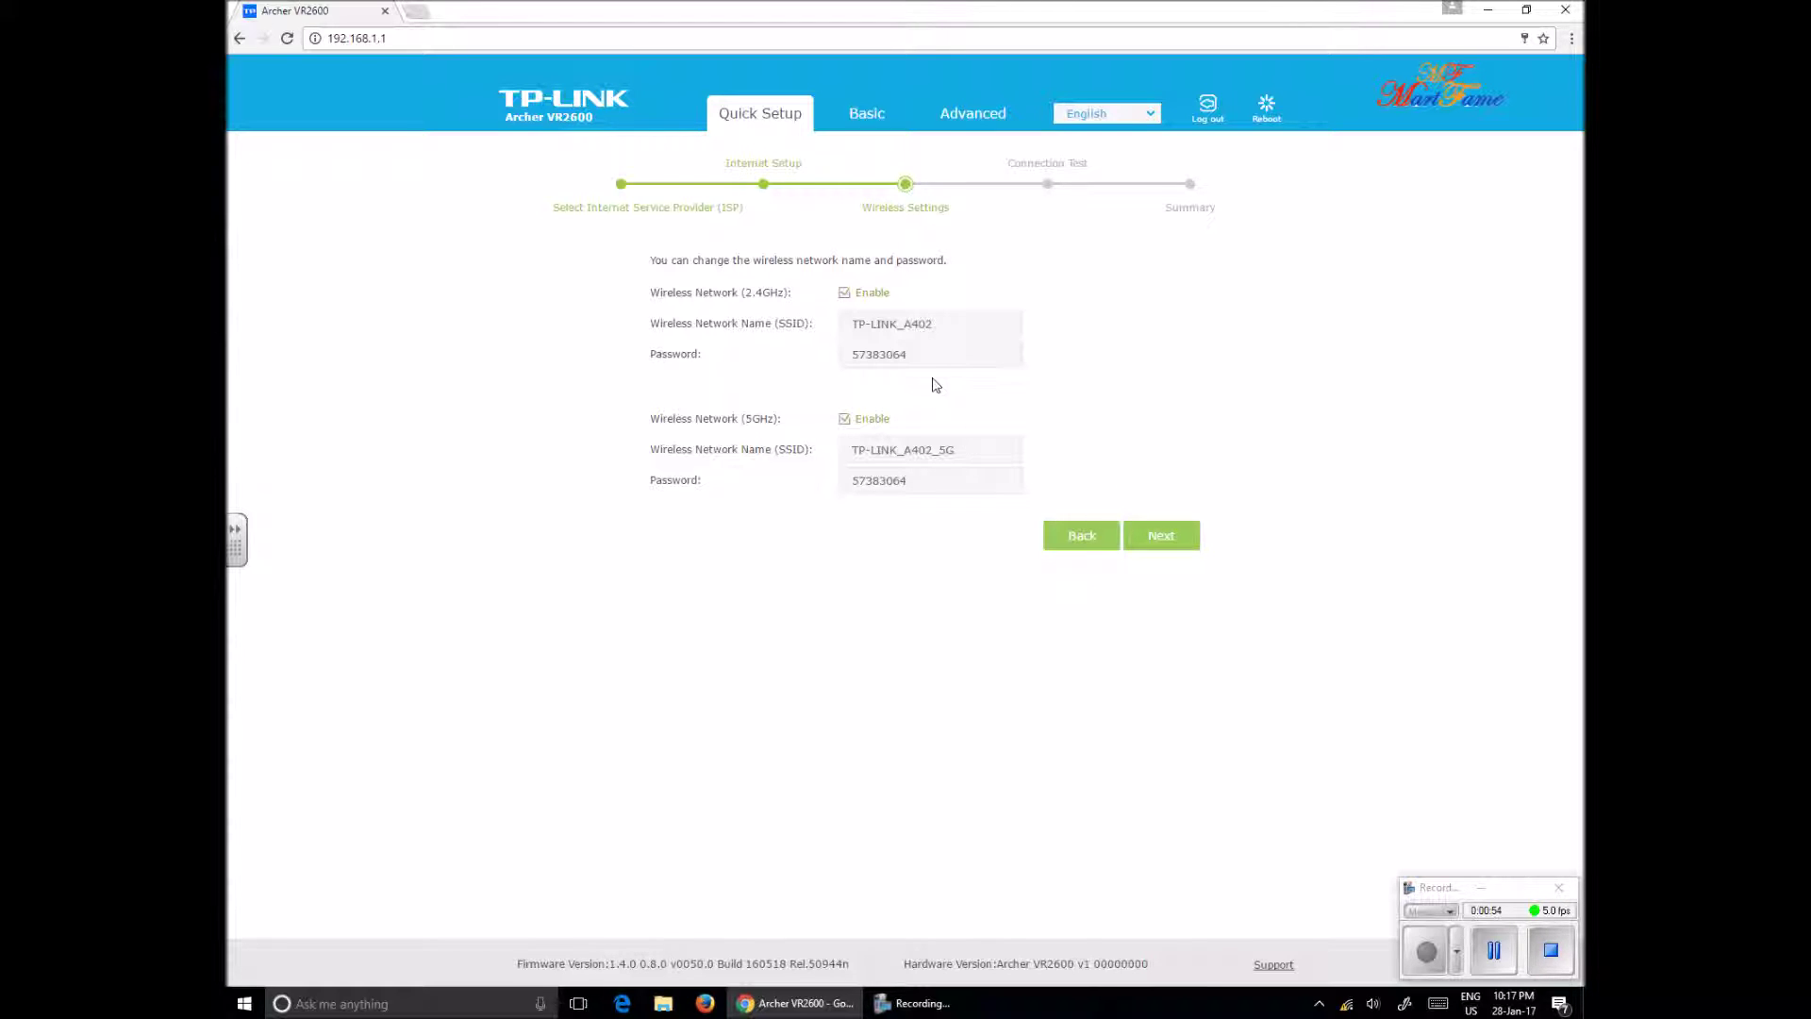
Step: Keep the default wireless settings and run the connection test
left_click(1141, 543)
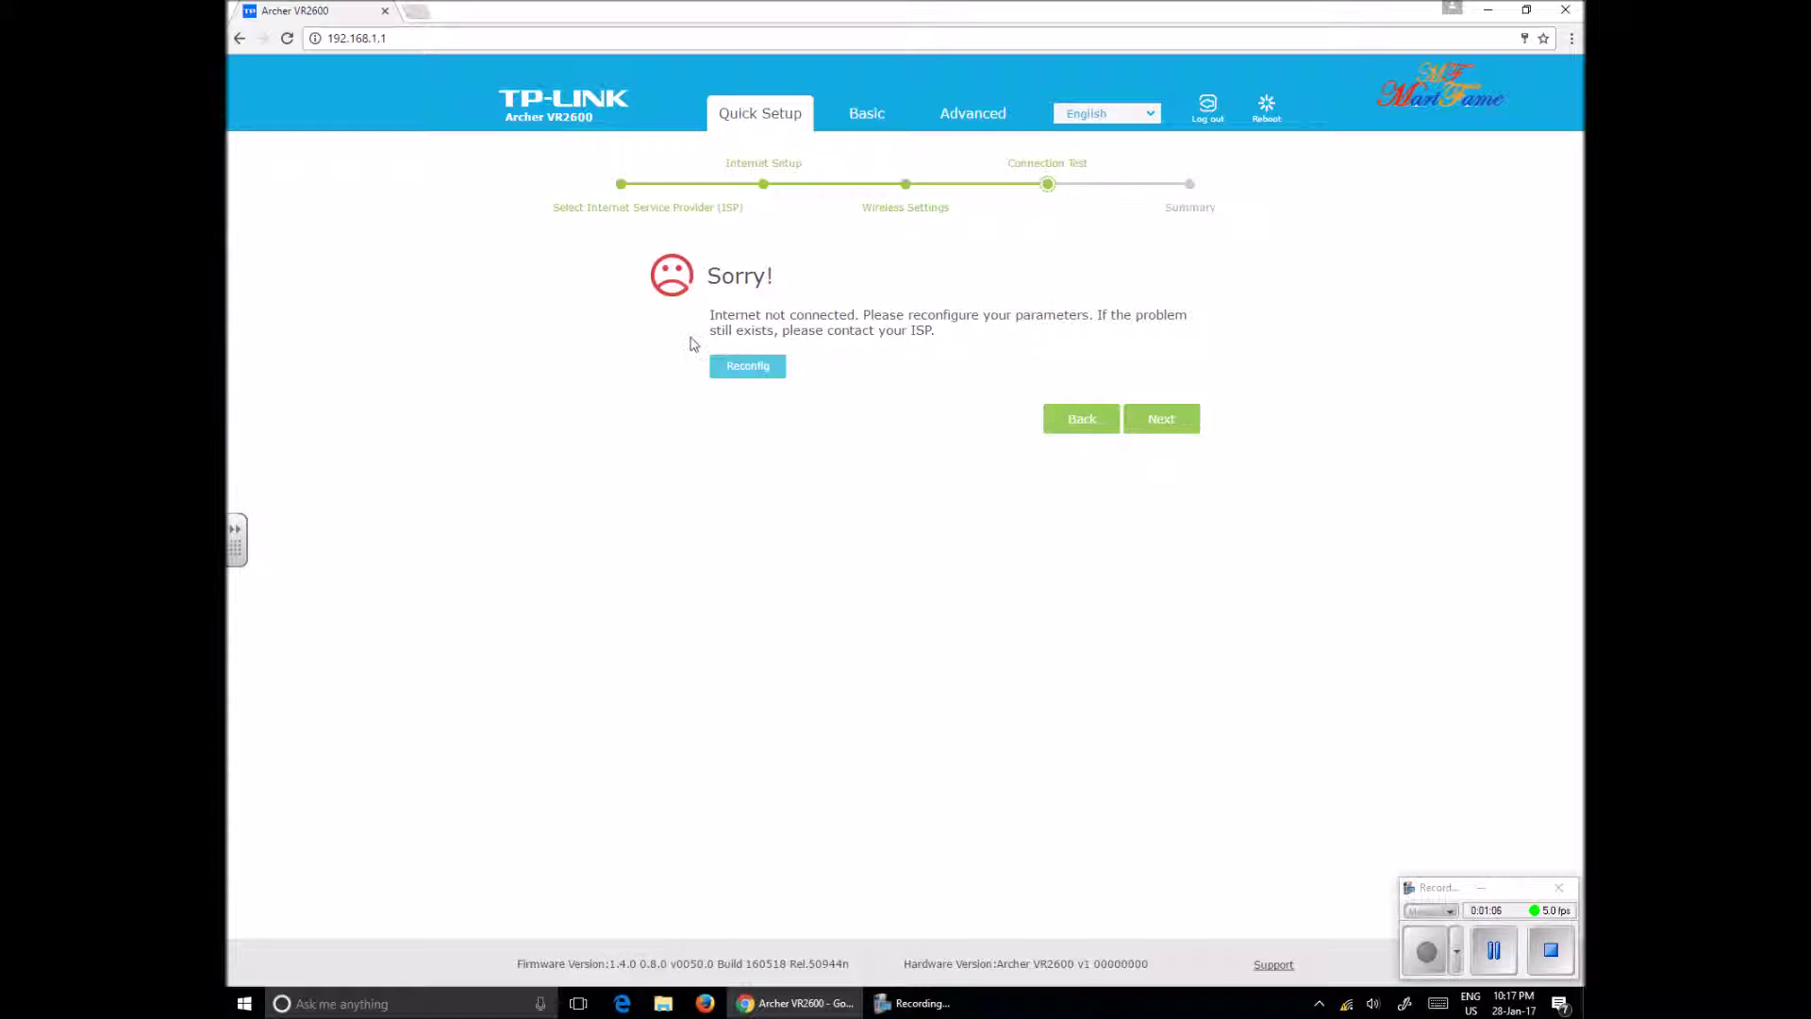
Step: Restart Quick Setup, back out to the Basic overview, and reopen the wizard
left_click(751, 368)
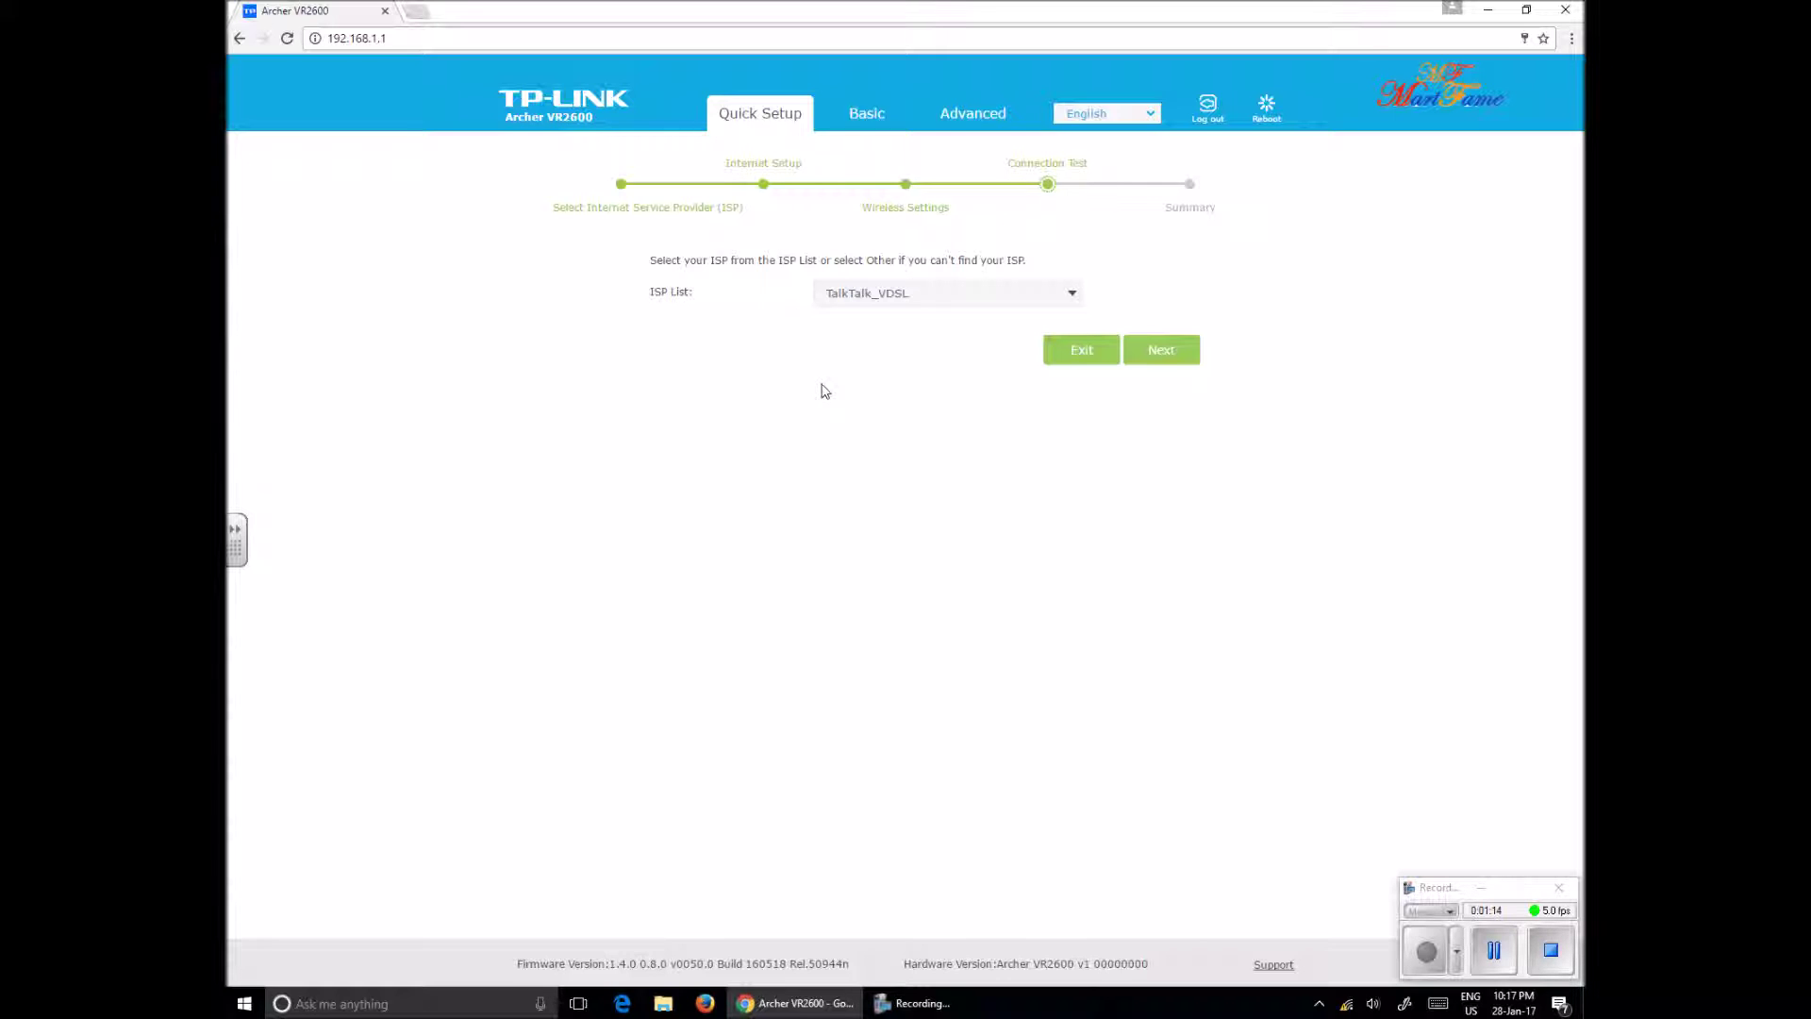
left_click(1159, 350)
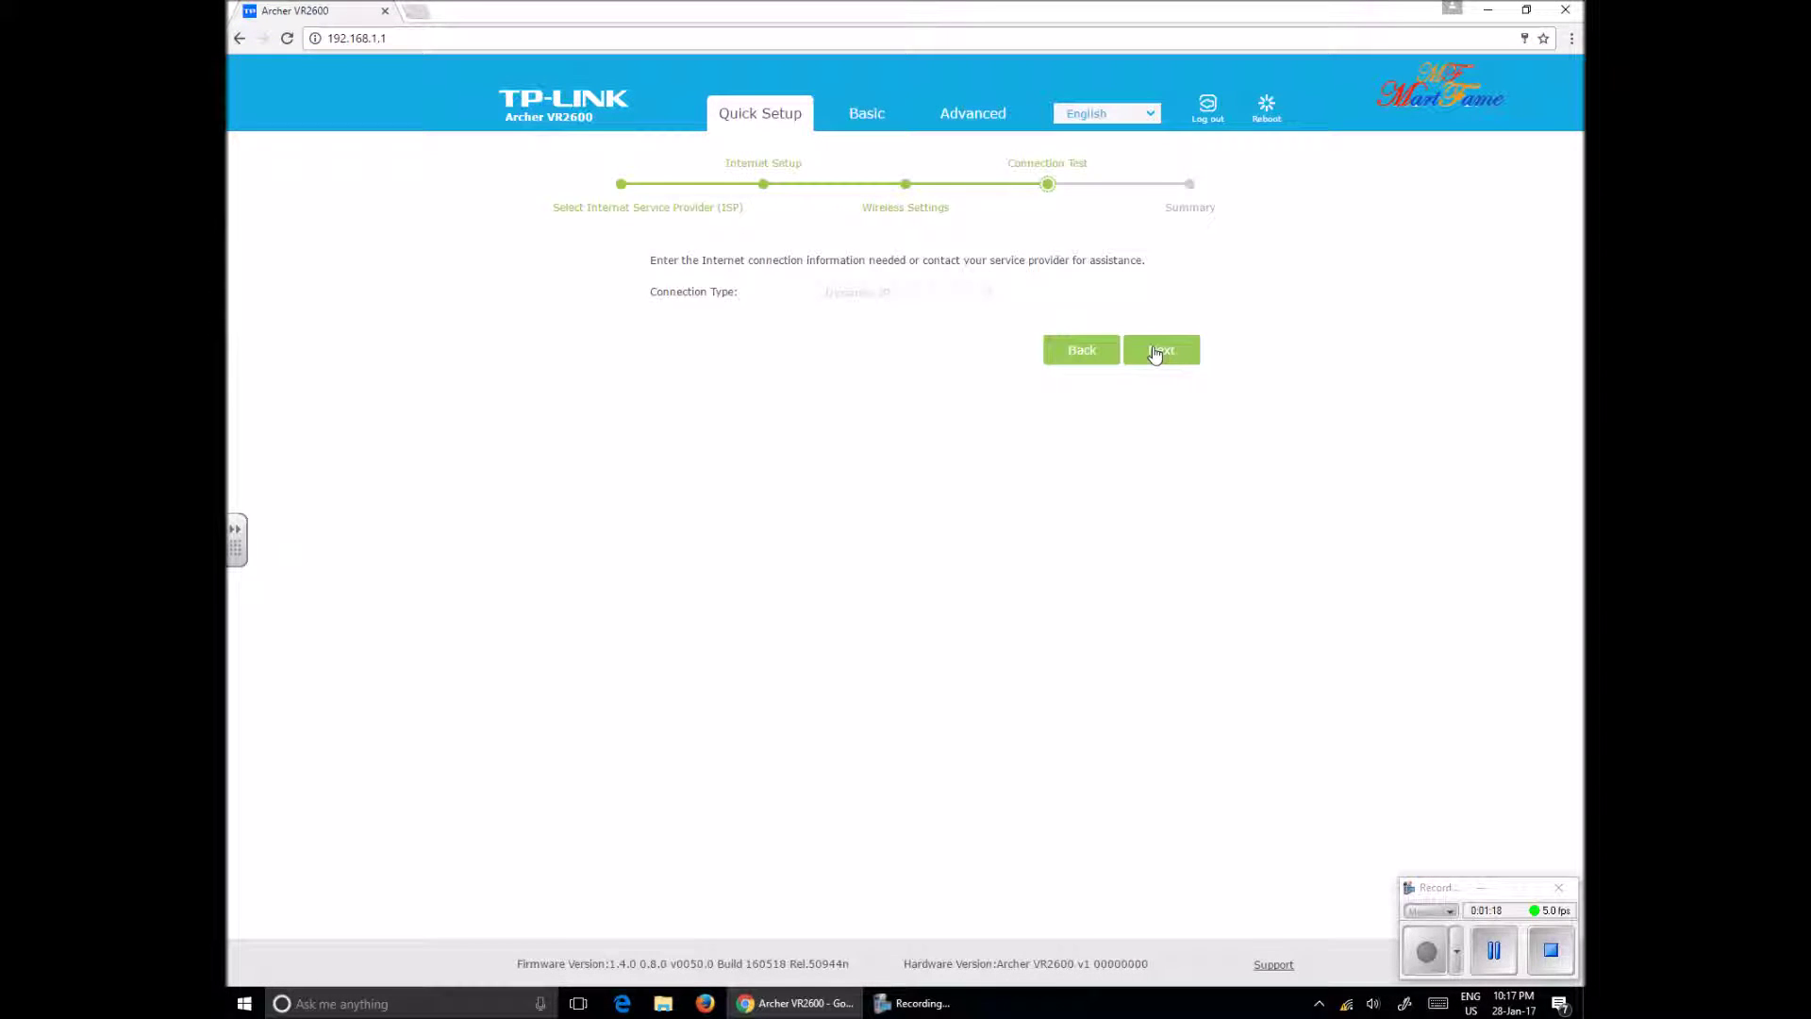
left_click(1083, 354)
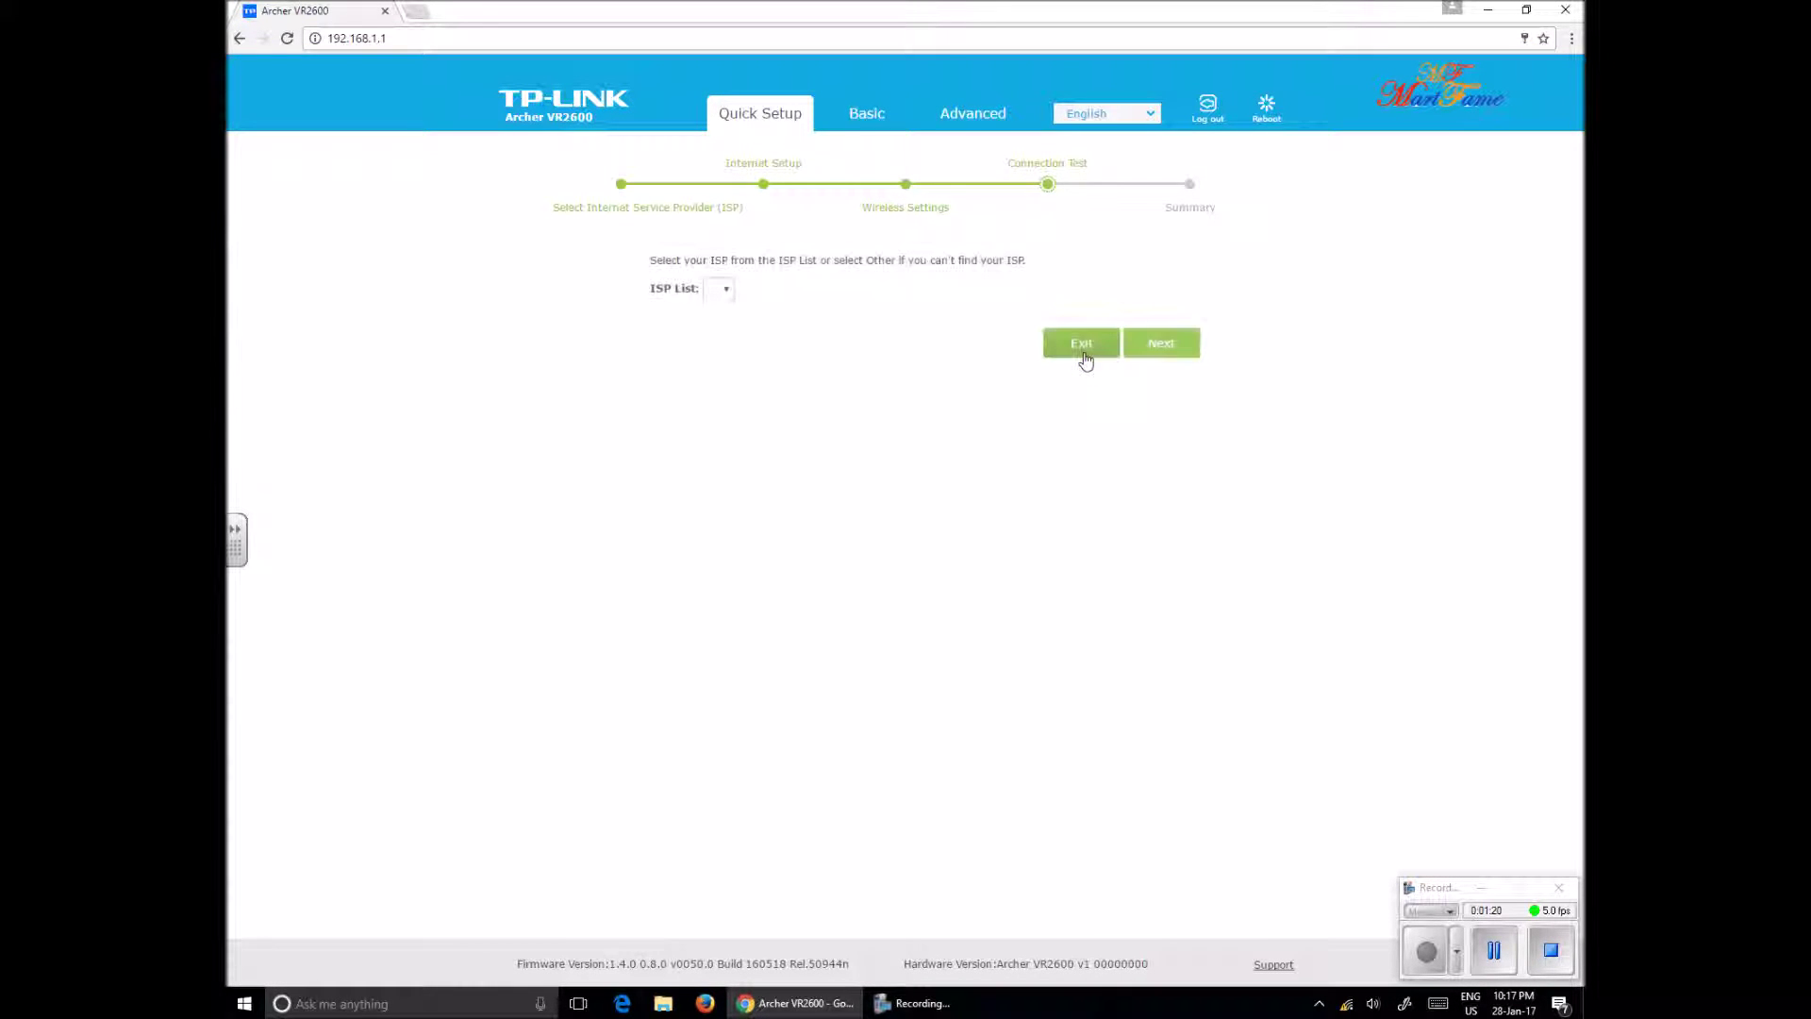
left_click(1086, 357)
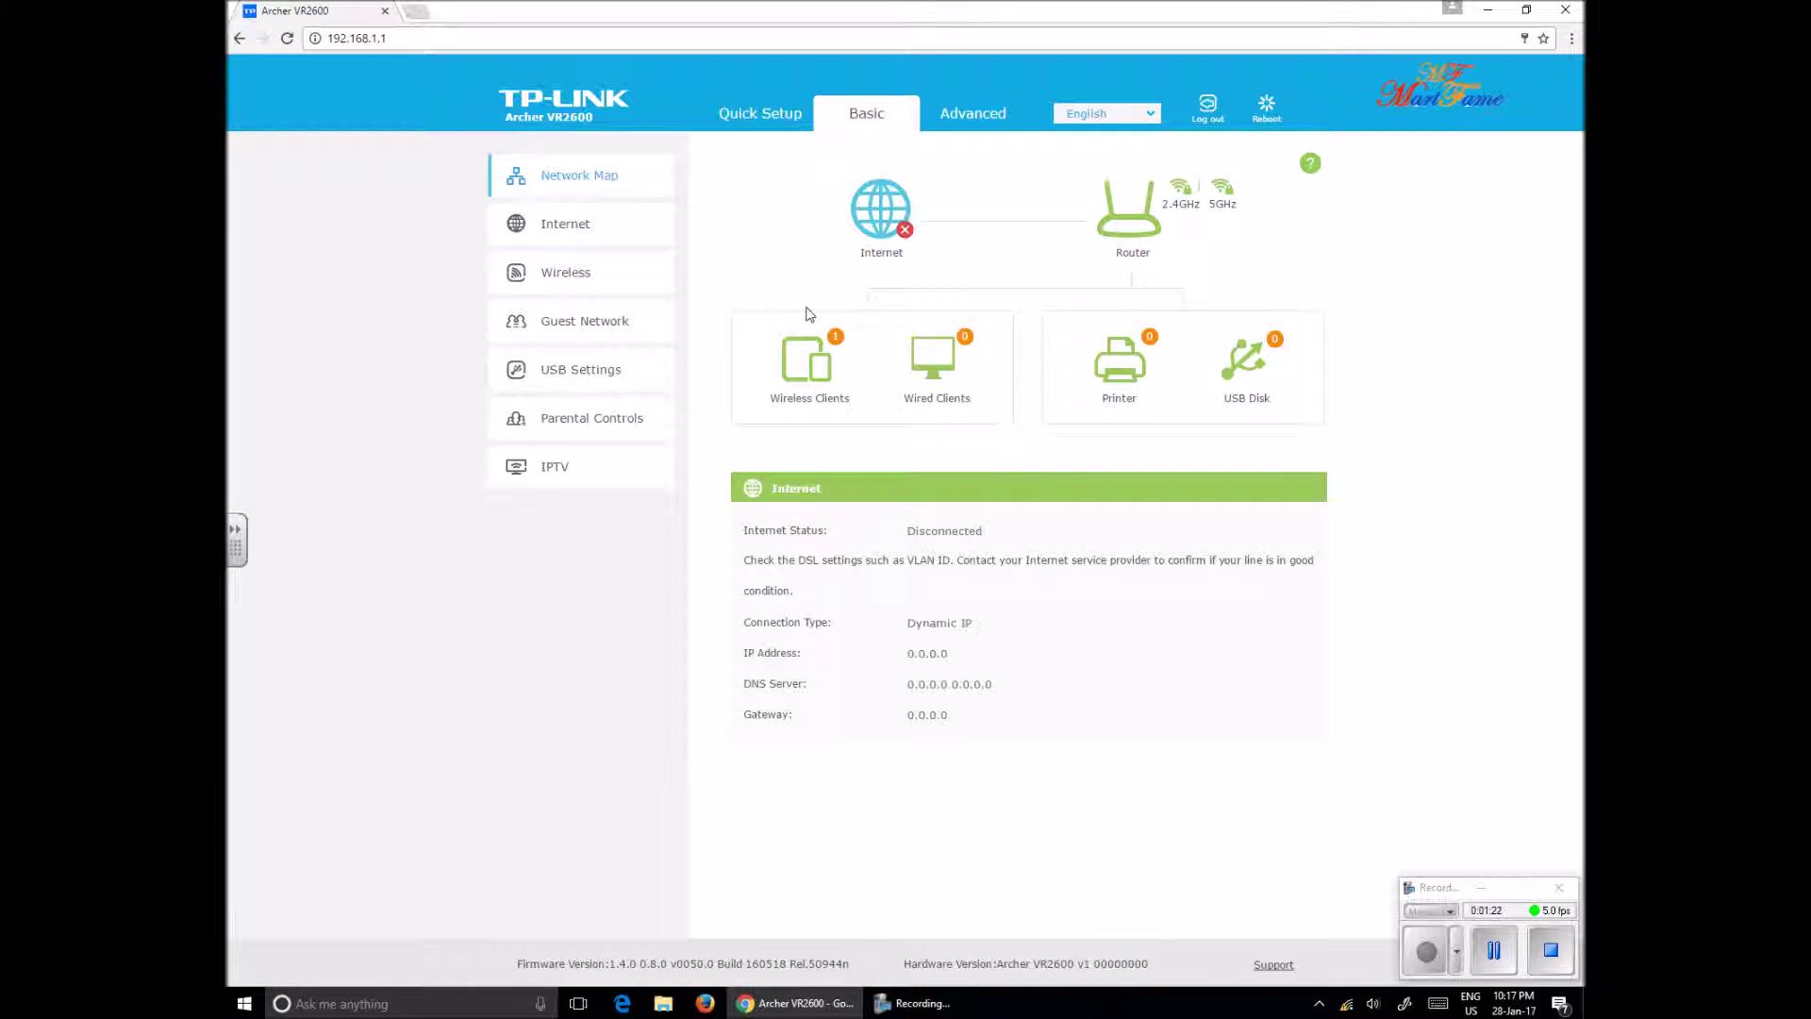
left_click(788, 130)
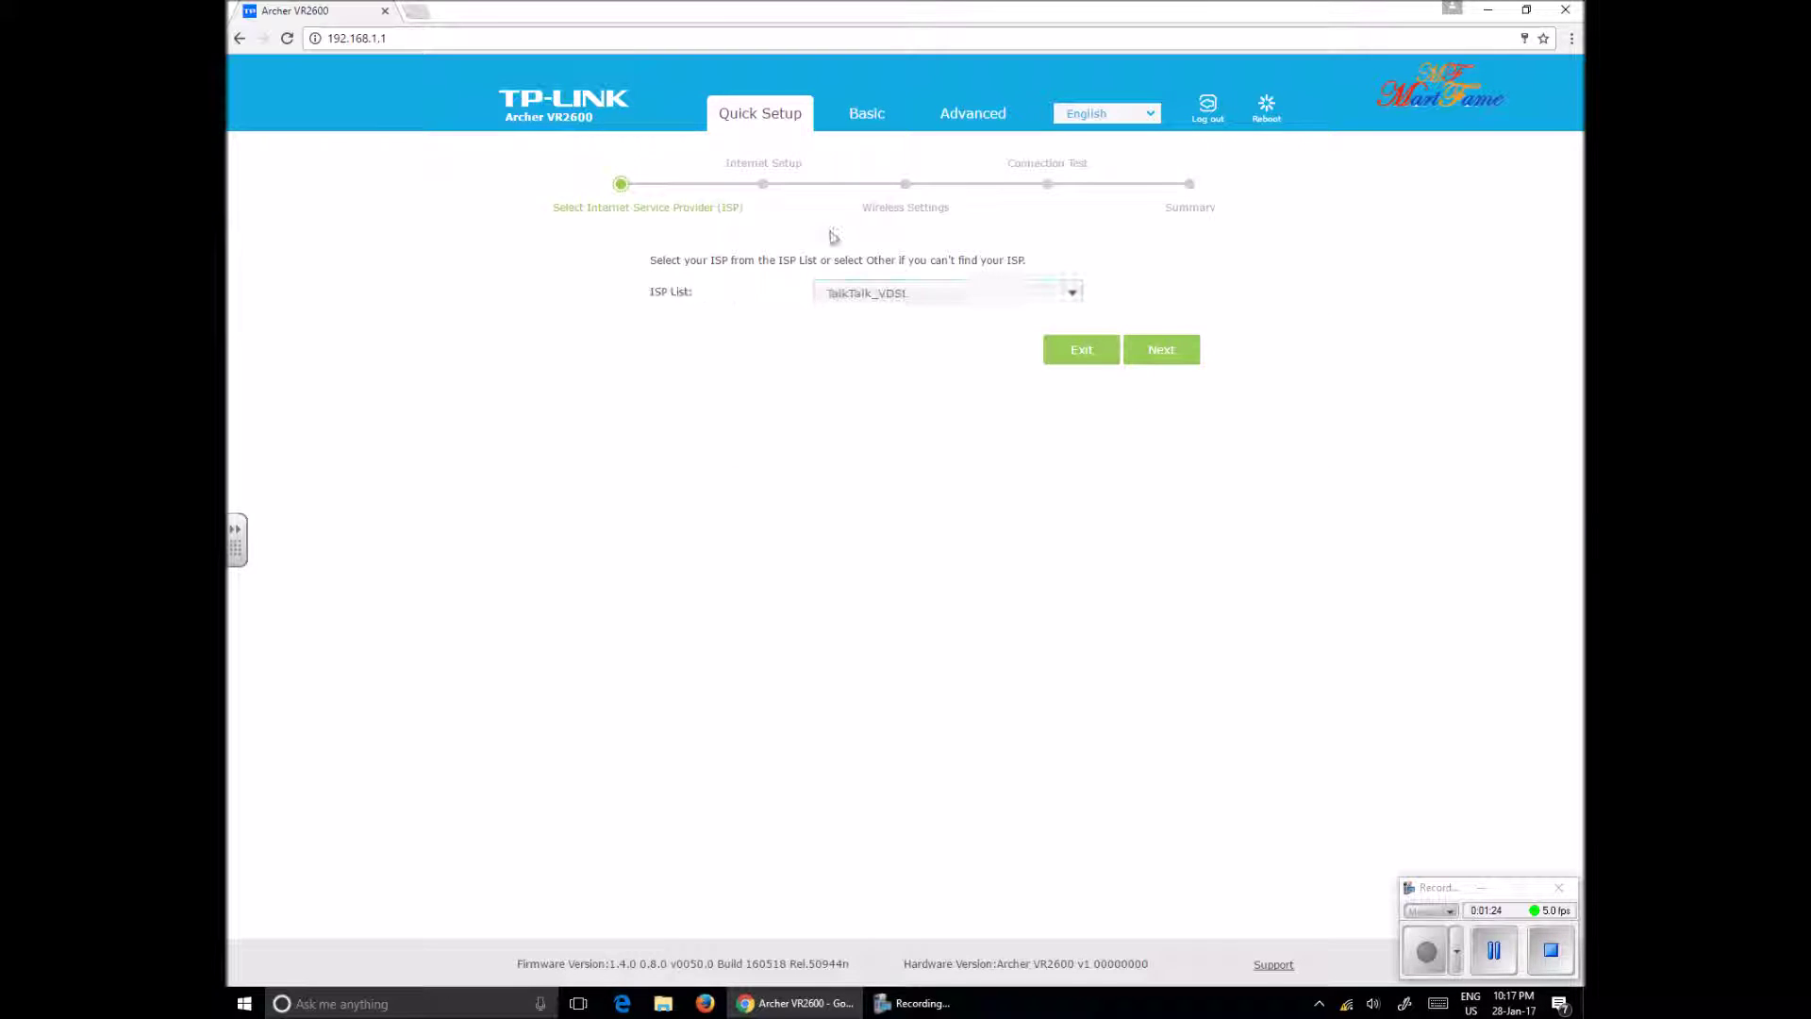
Step: Choose Other from the ISP list and continue to Internet Setup
left_click(940, 302)
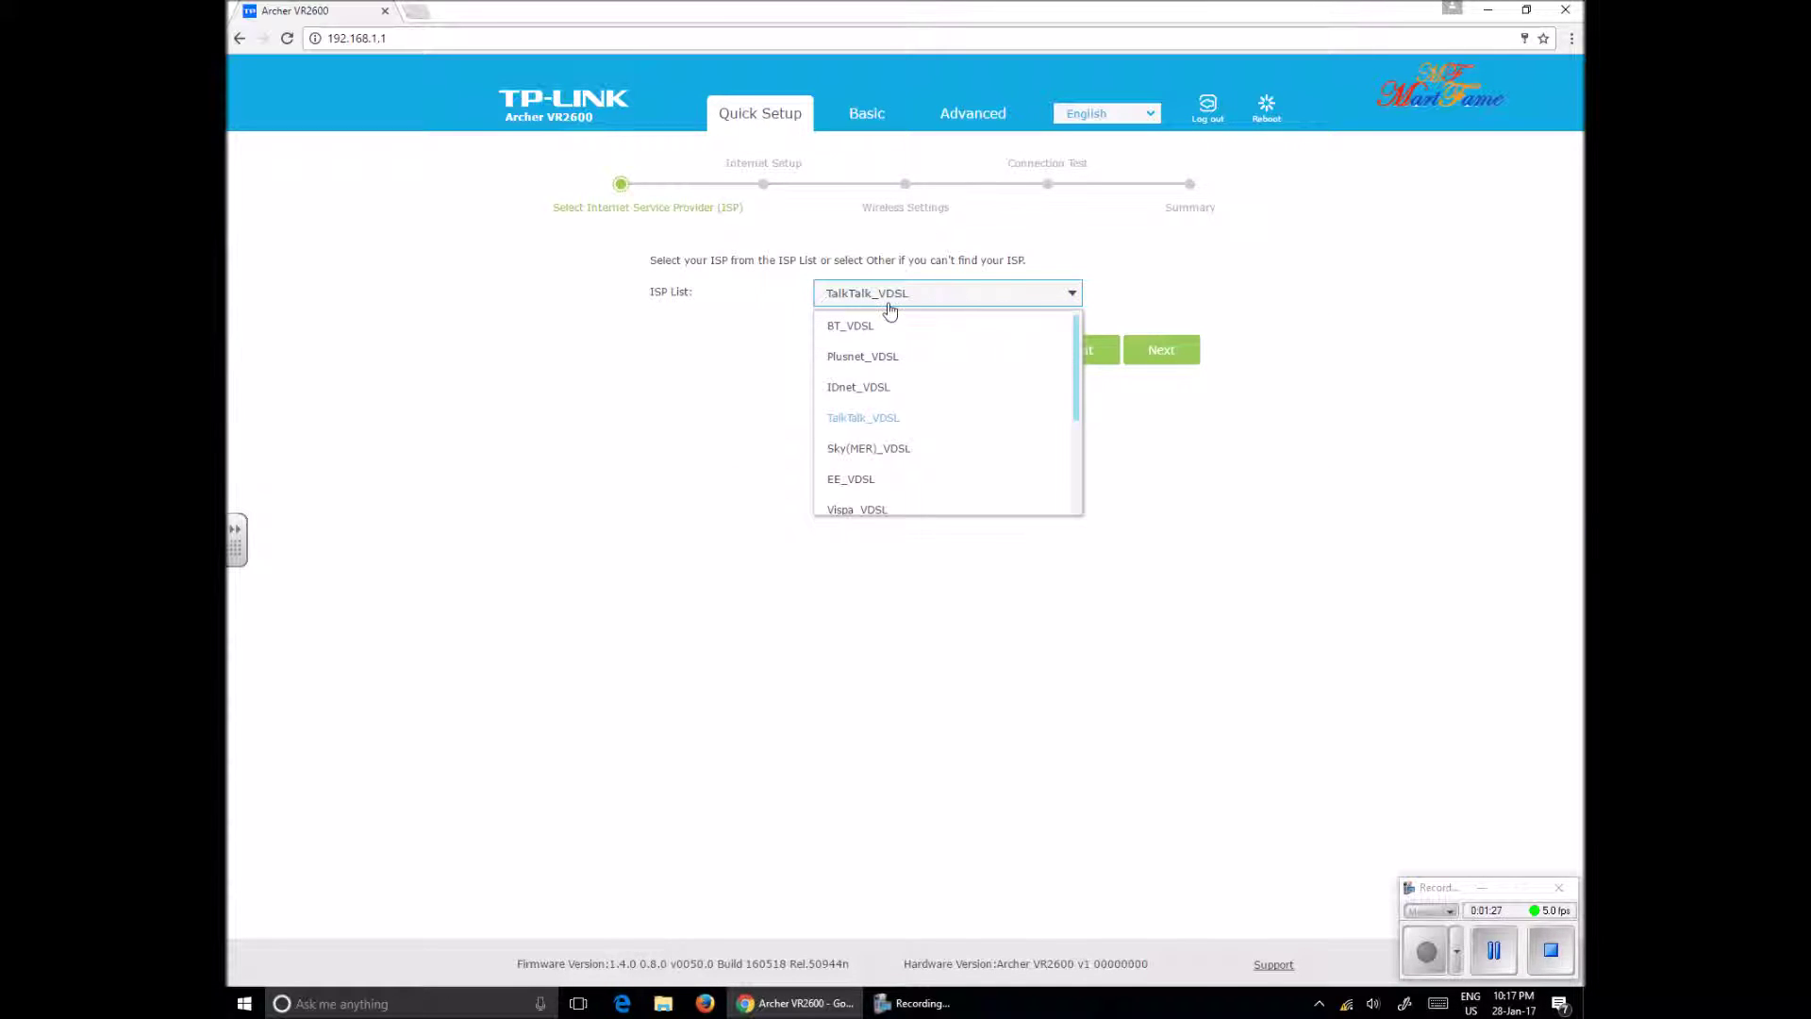
scroll(890, 356, "down", 3)
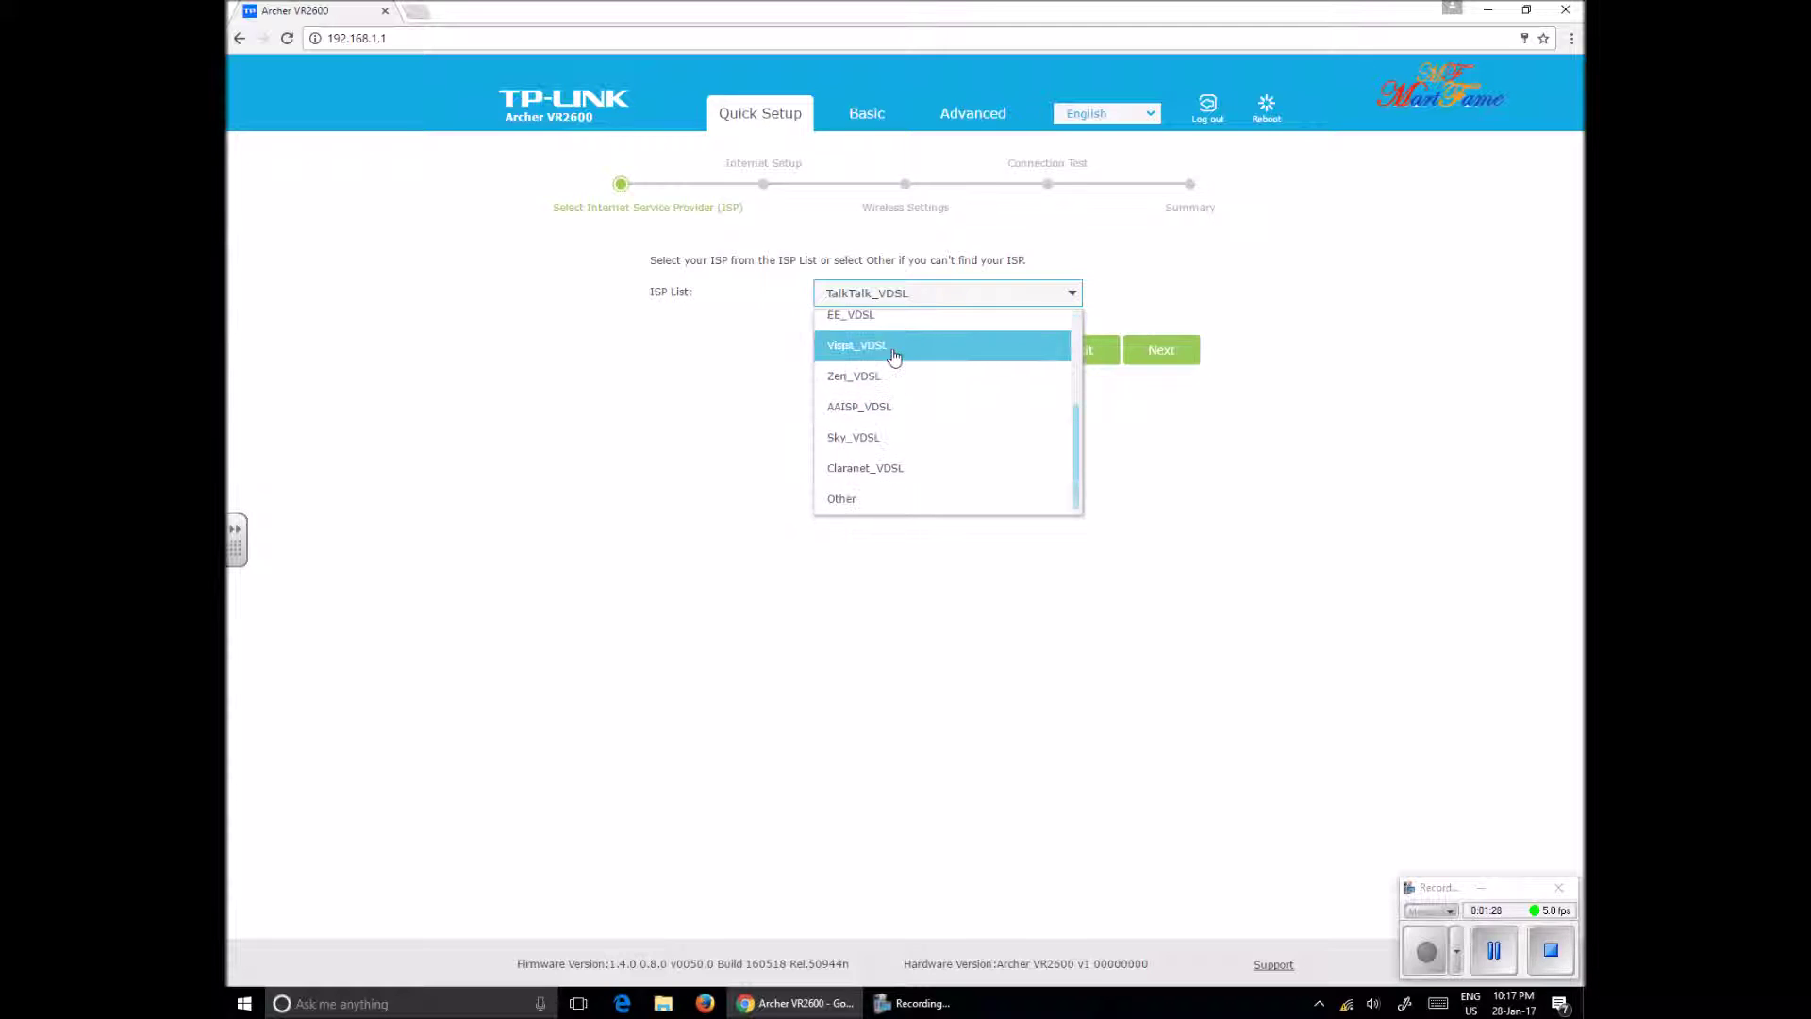
left_click(858, 497)
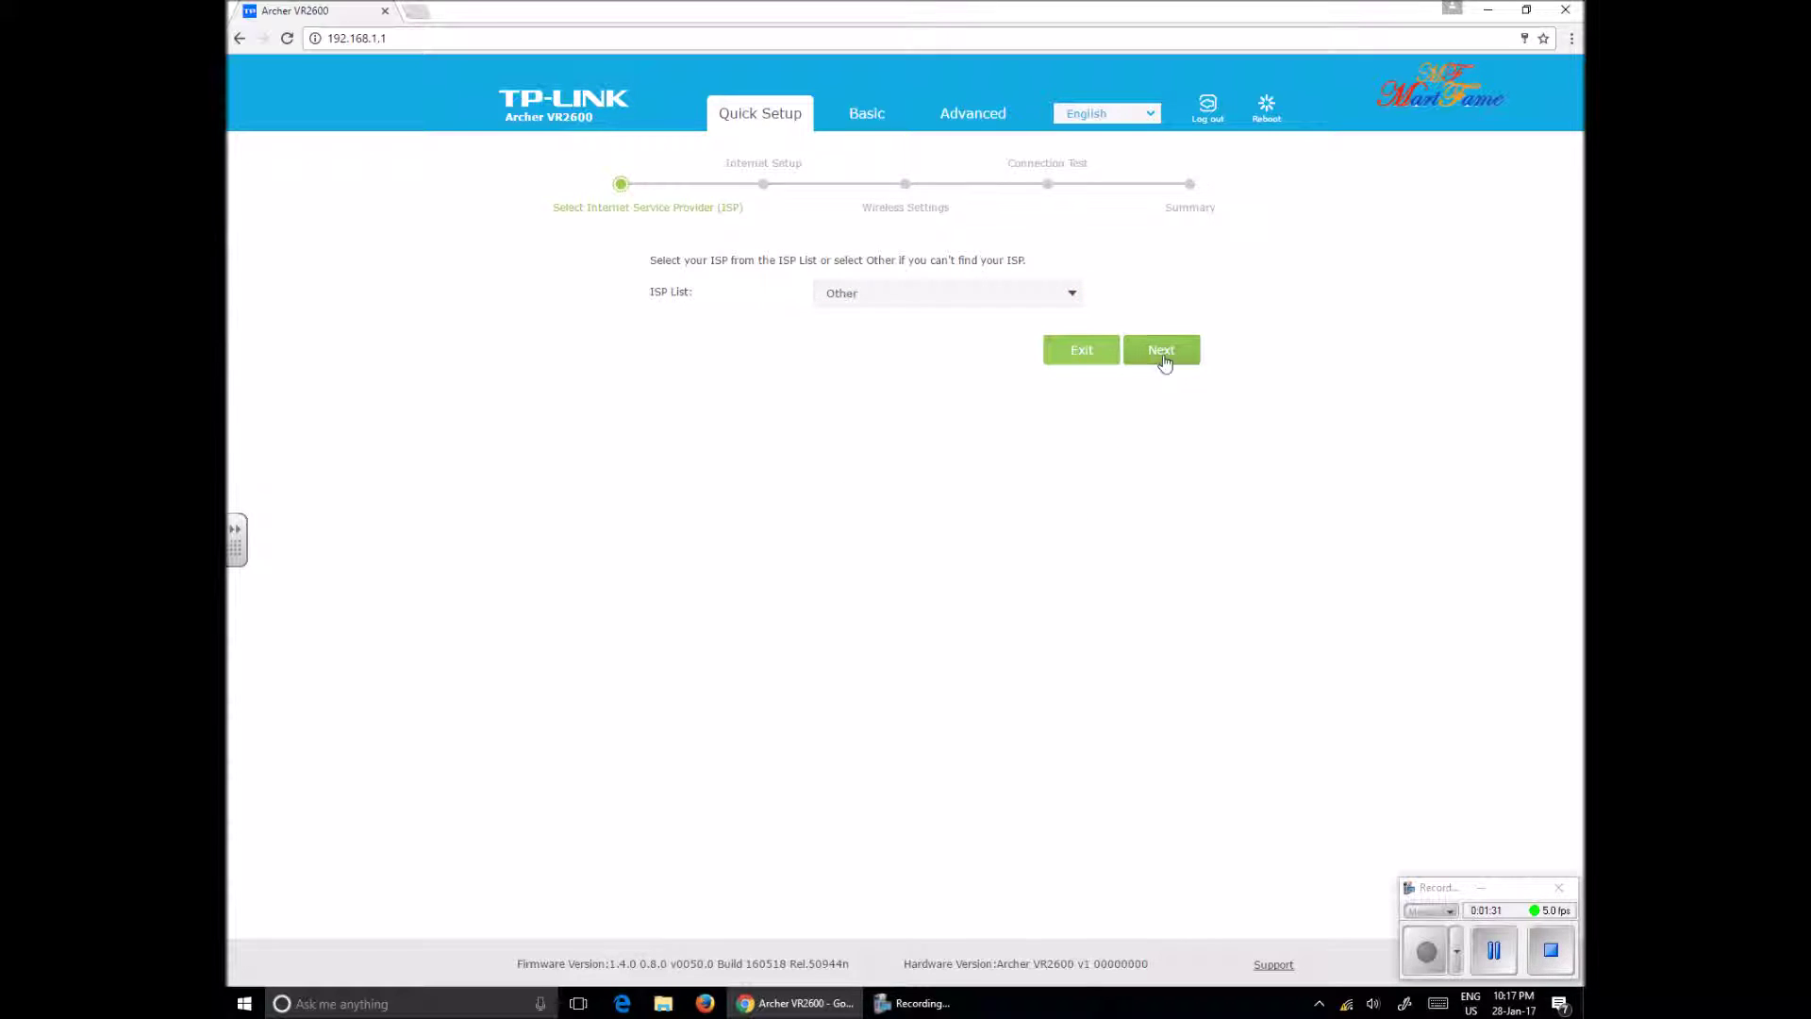
left_click(1161, 351)
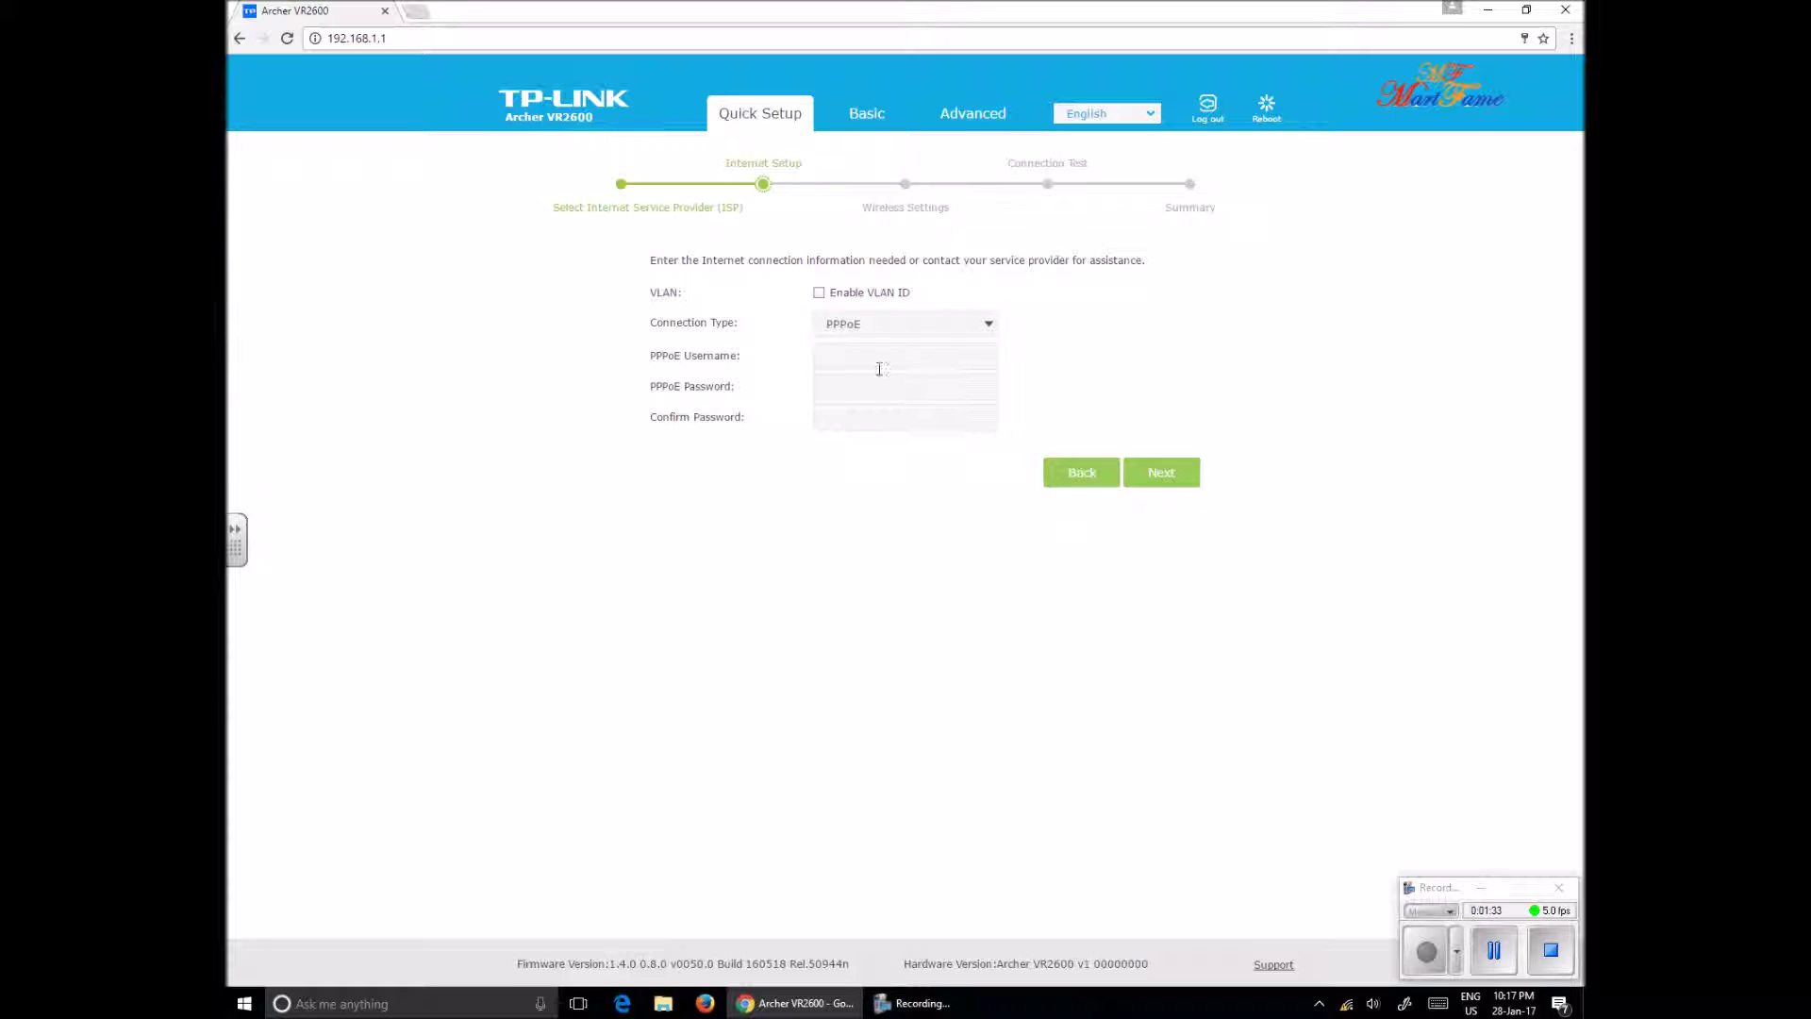
Step: Enable VLAN ID 101, fill in the PPPoE login, and run the connection test
left_click(819, 294)
left_click(884, 329)
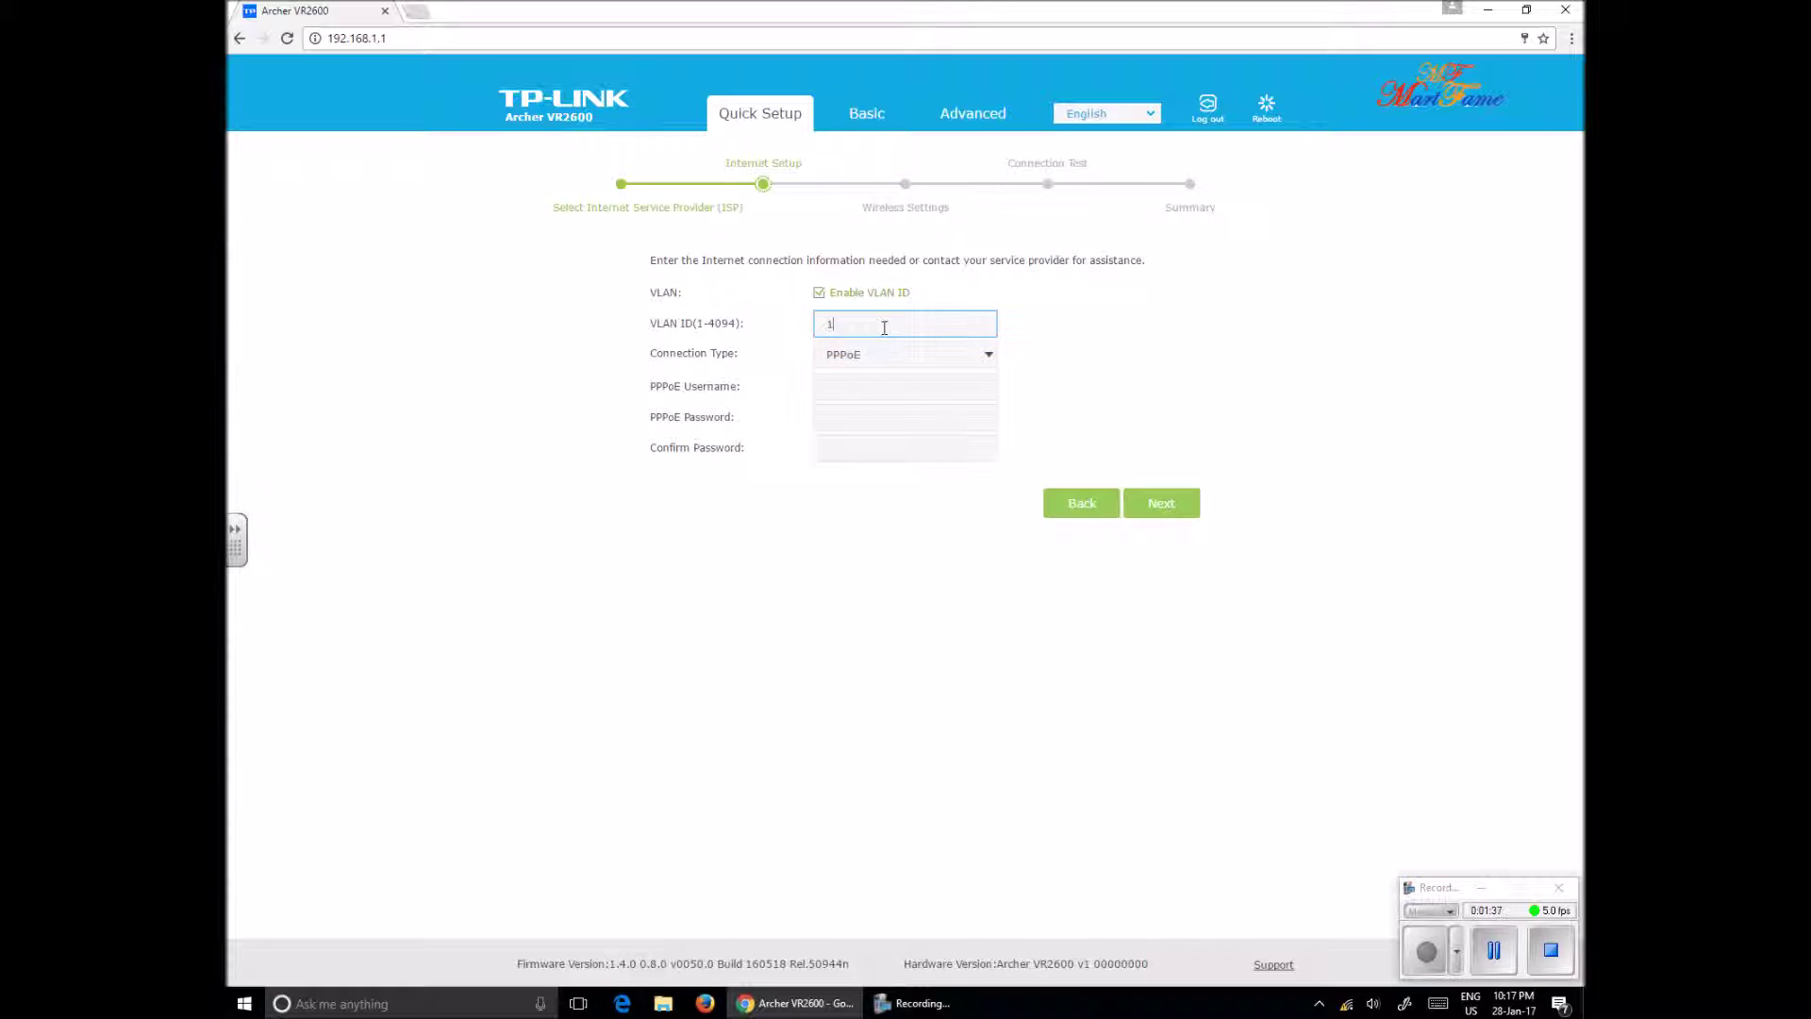
type("01")
left_click(906, 379)
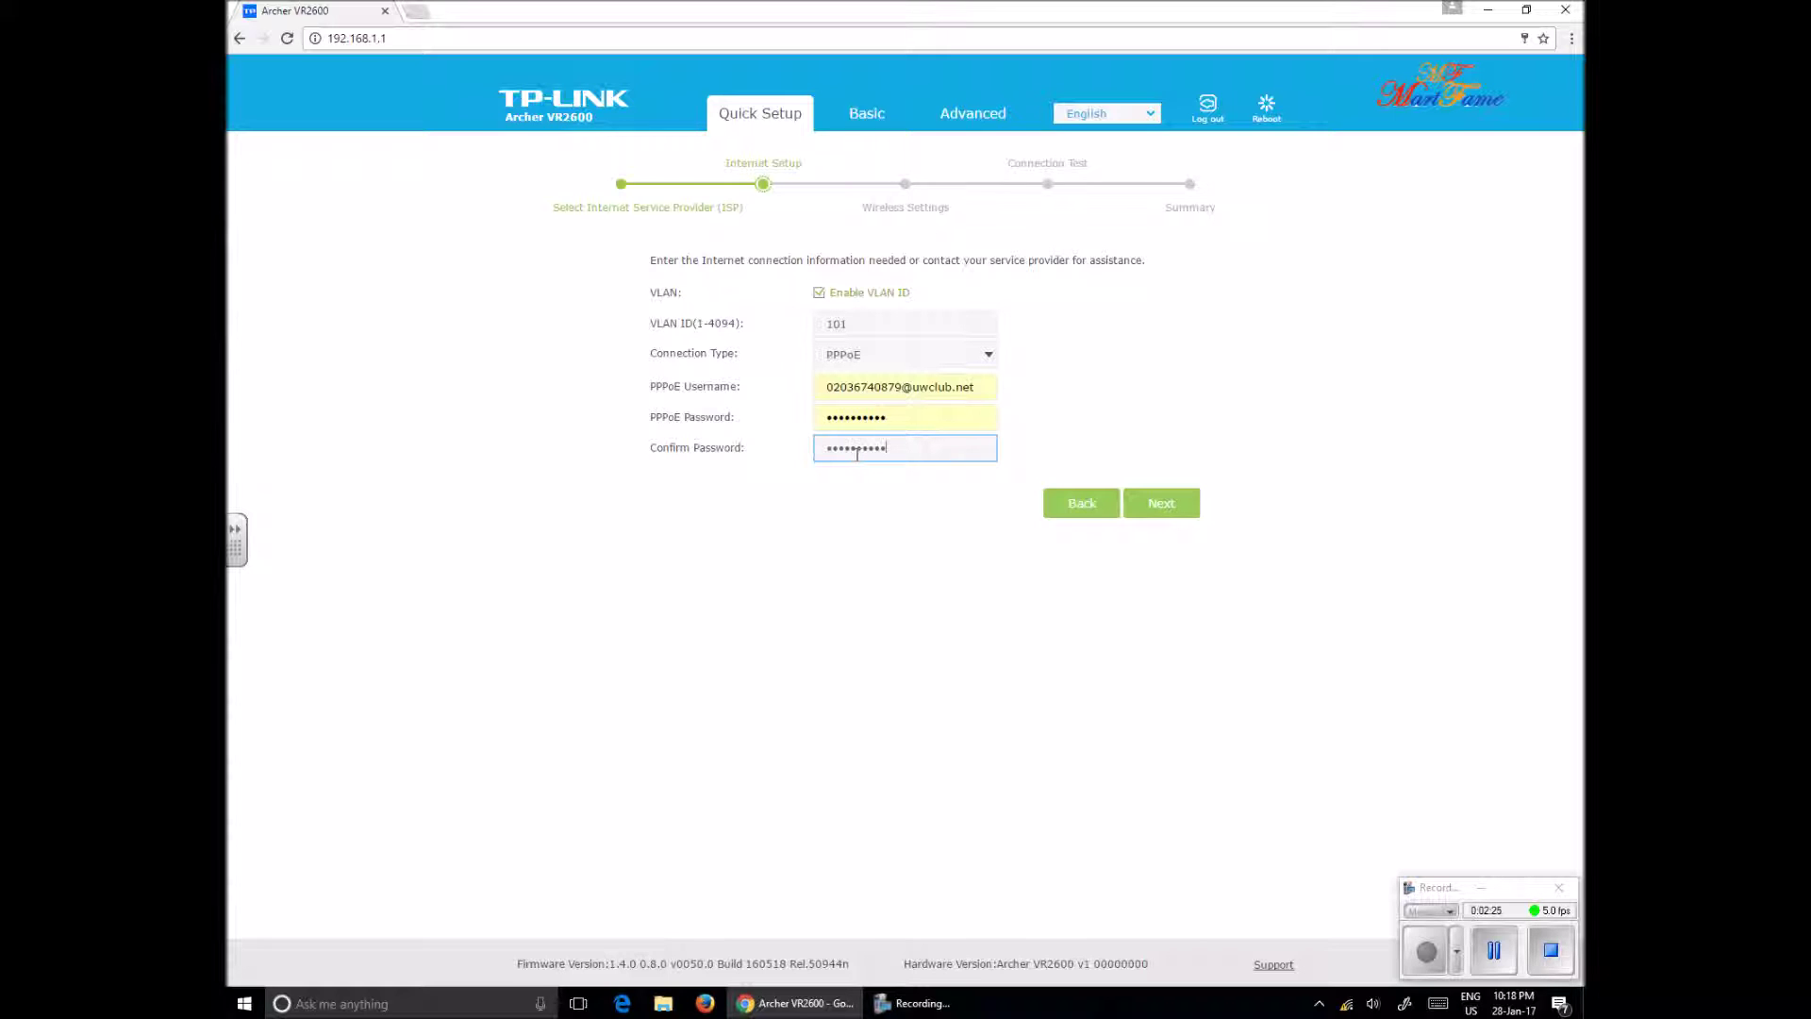
left_click(1141, 512)
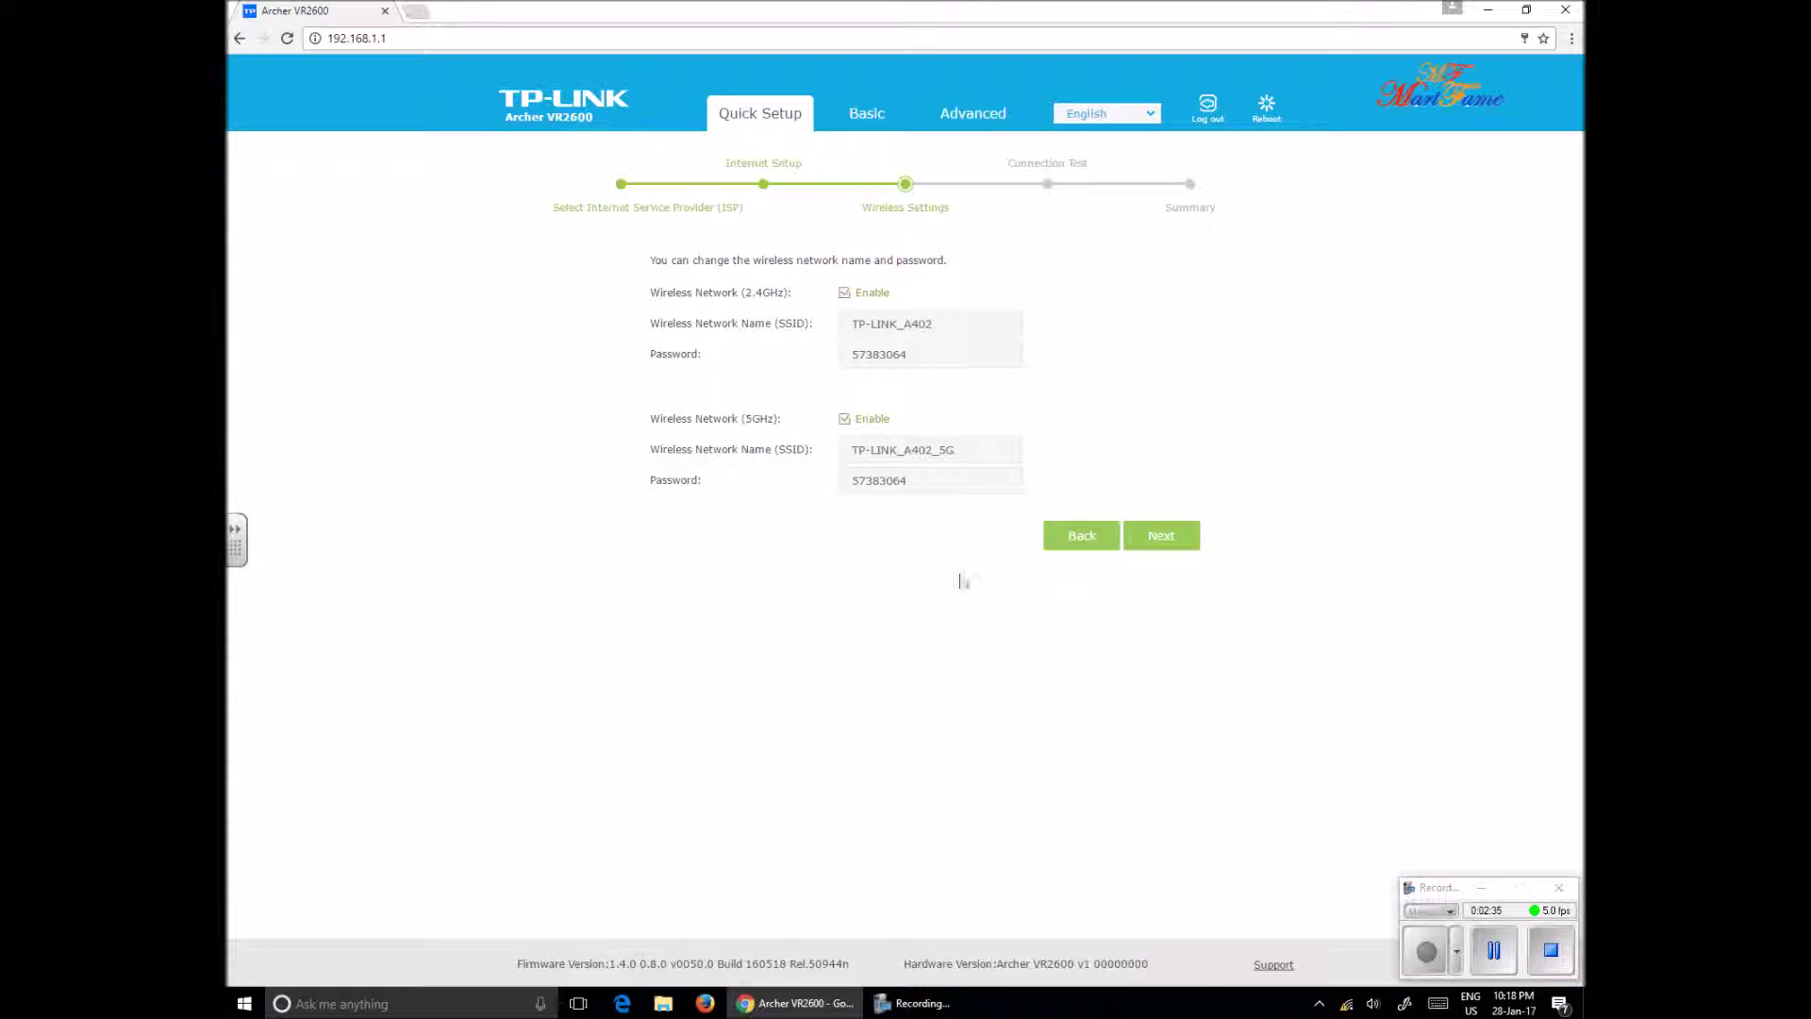
left_click(1170, 539)
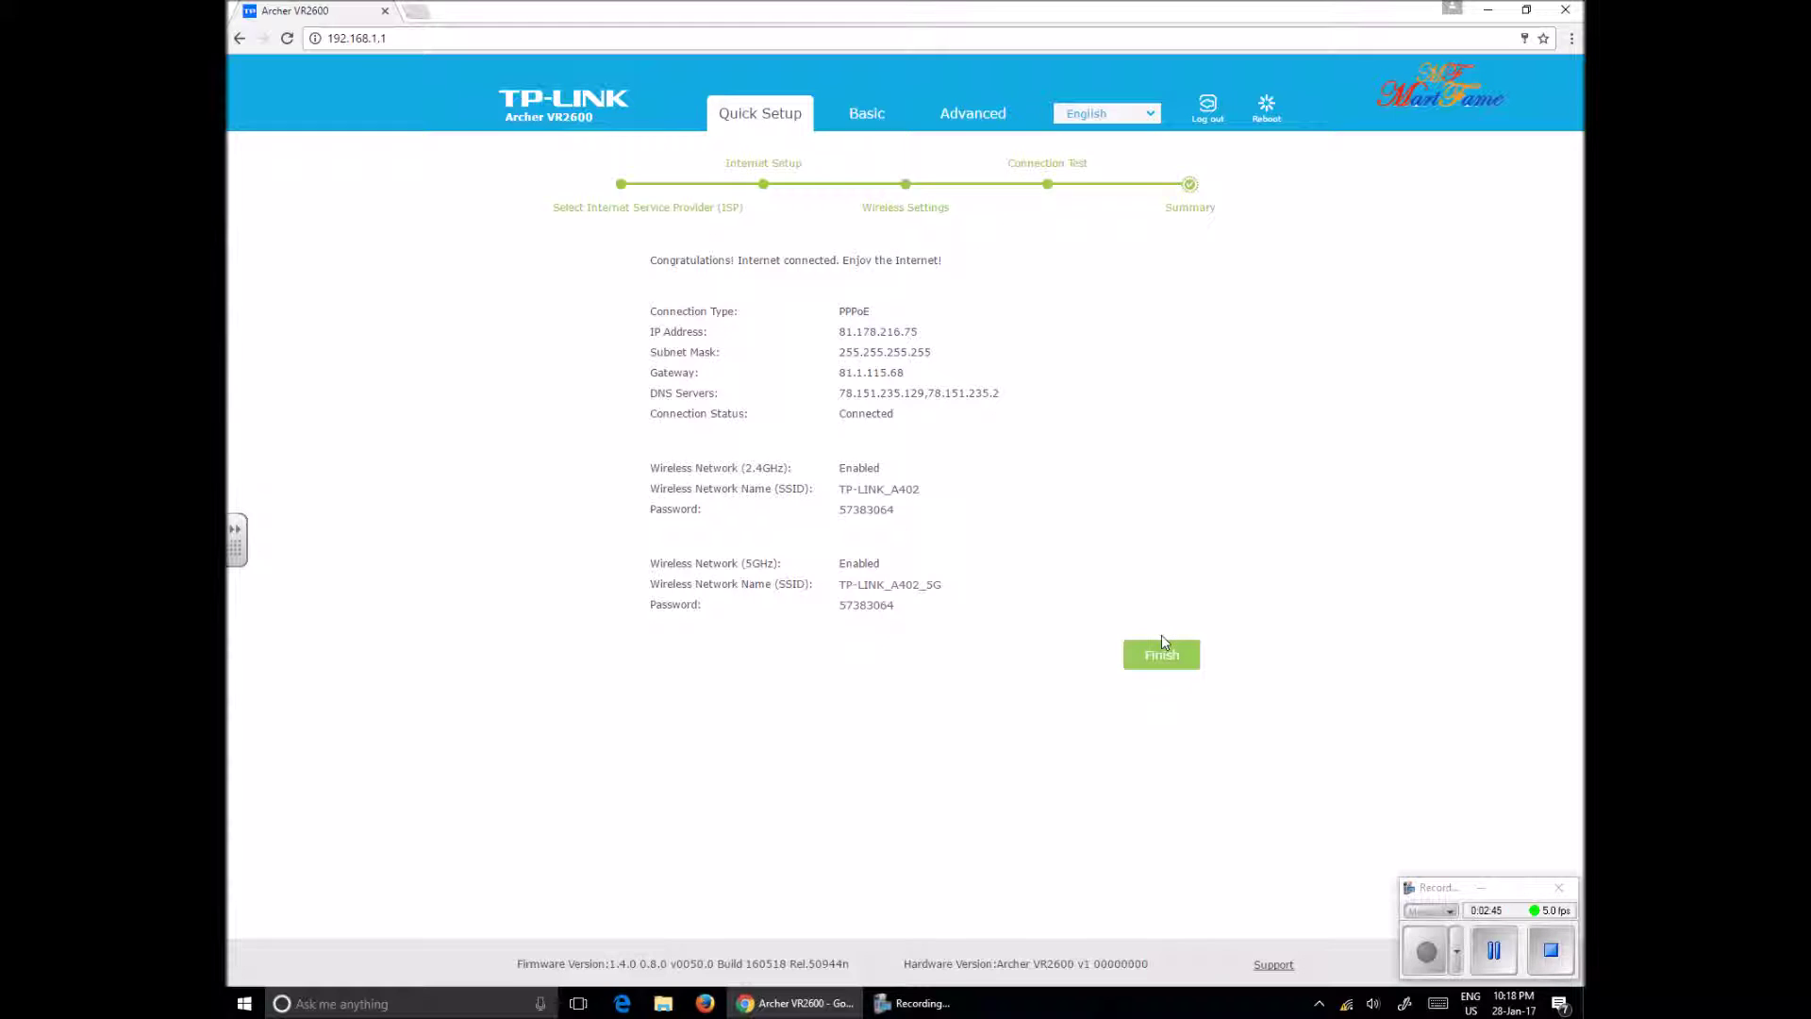
Step: Finish Quick Setup and refresh the Internet status on the Network Map
left_click(1147, 658)
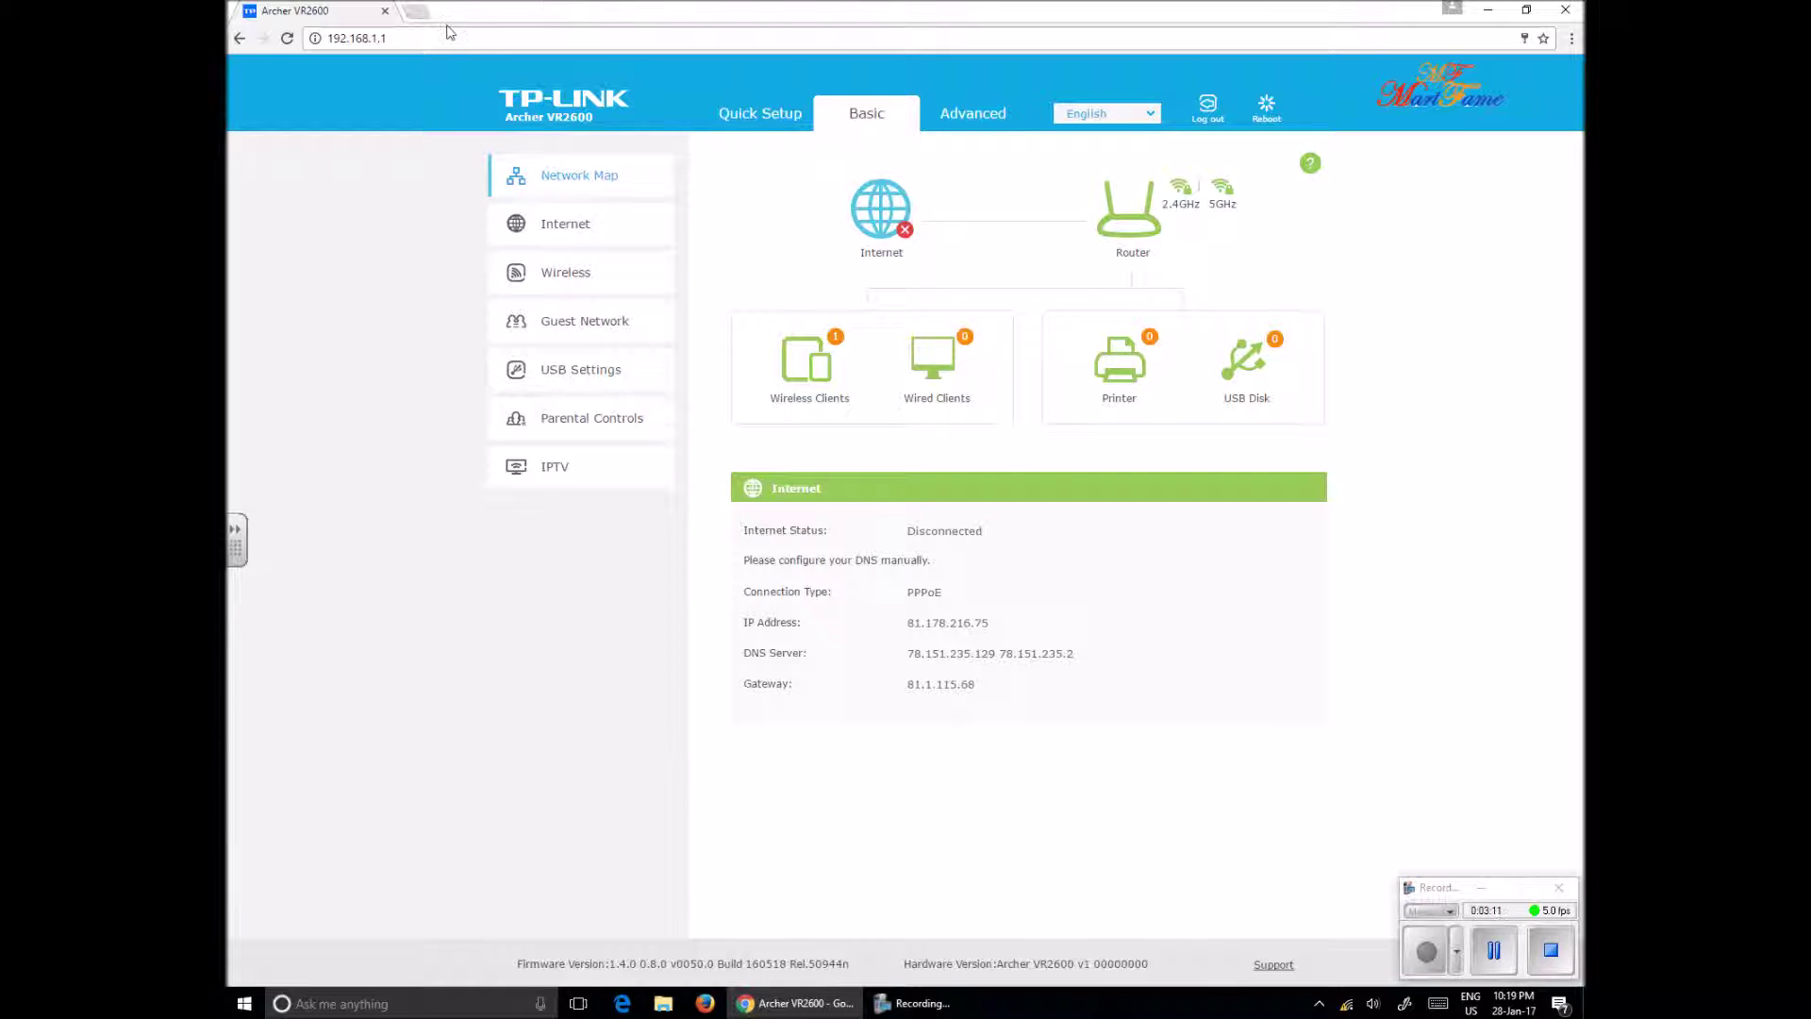
left_click(884, 226)
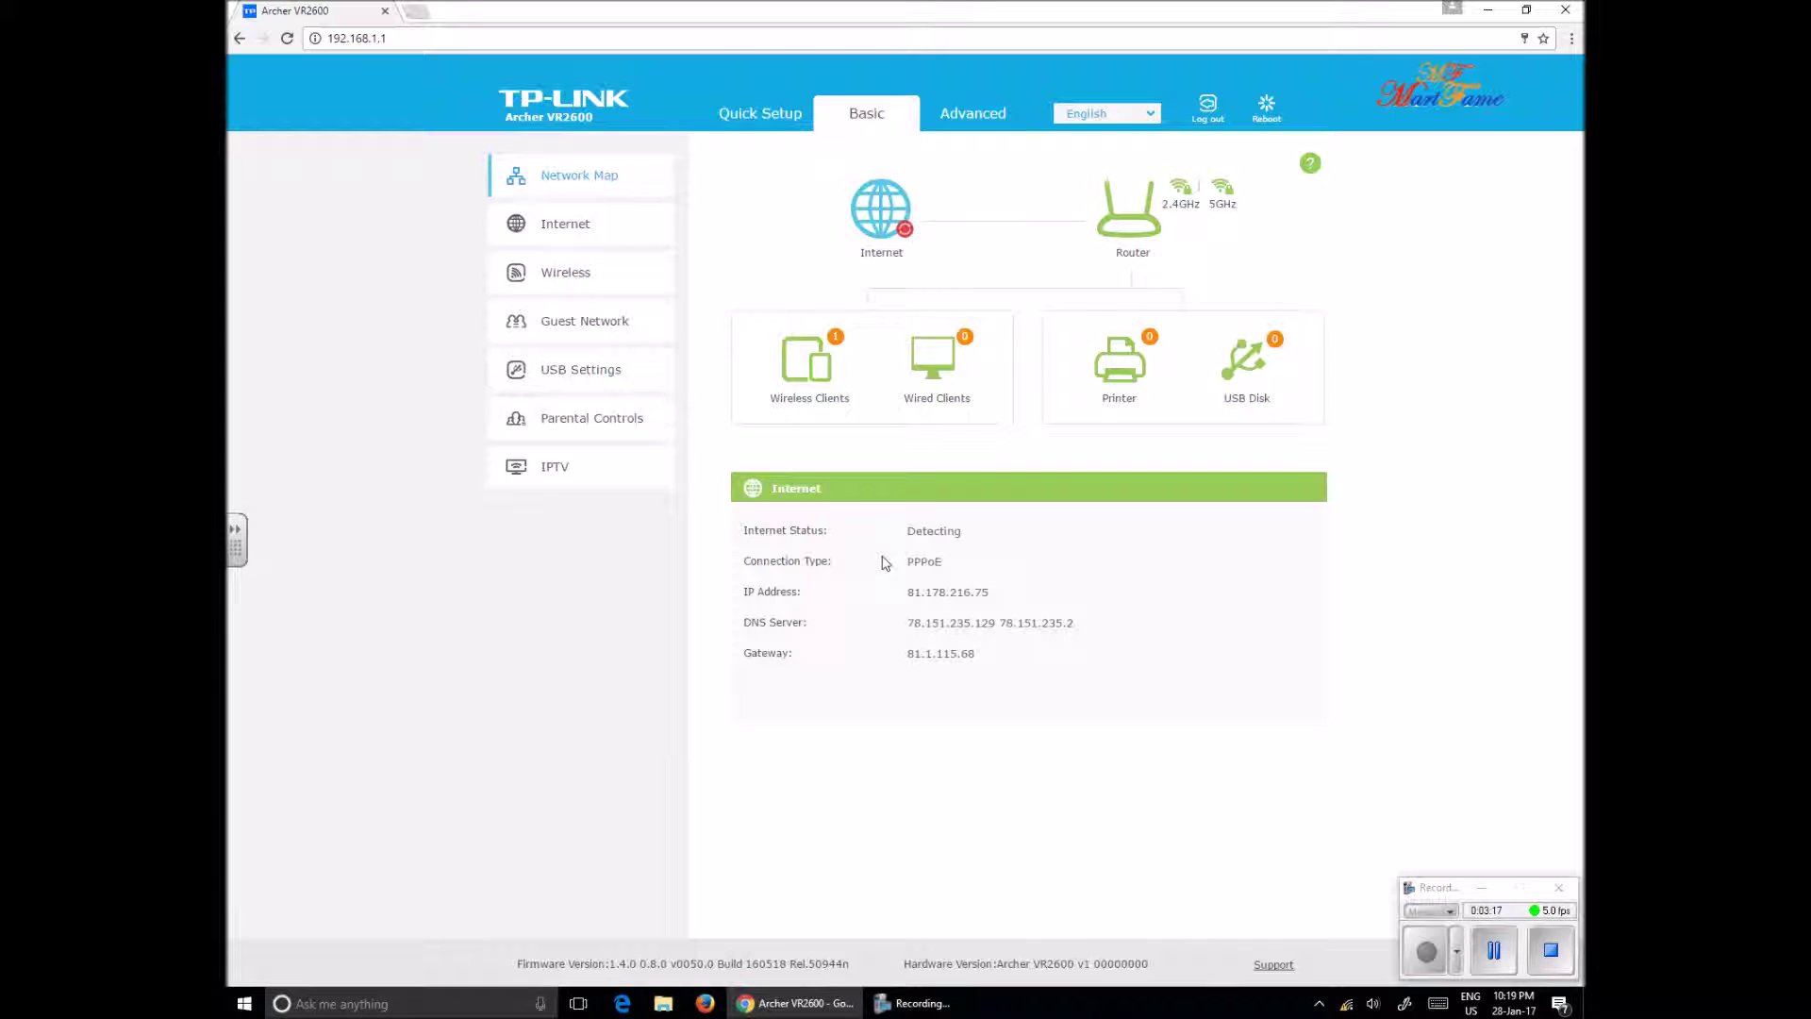
Step: Load bbc.co.uk in a new tab
left_click(416, 11)
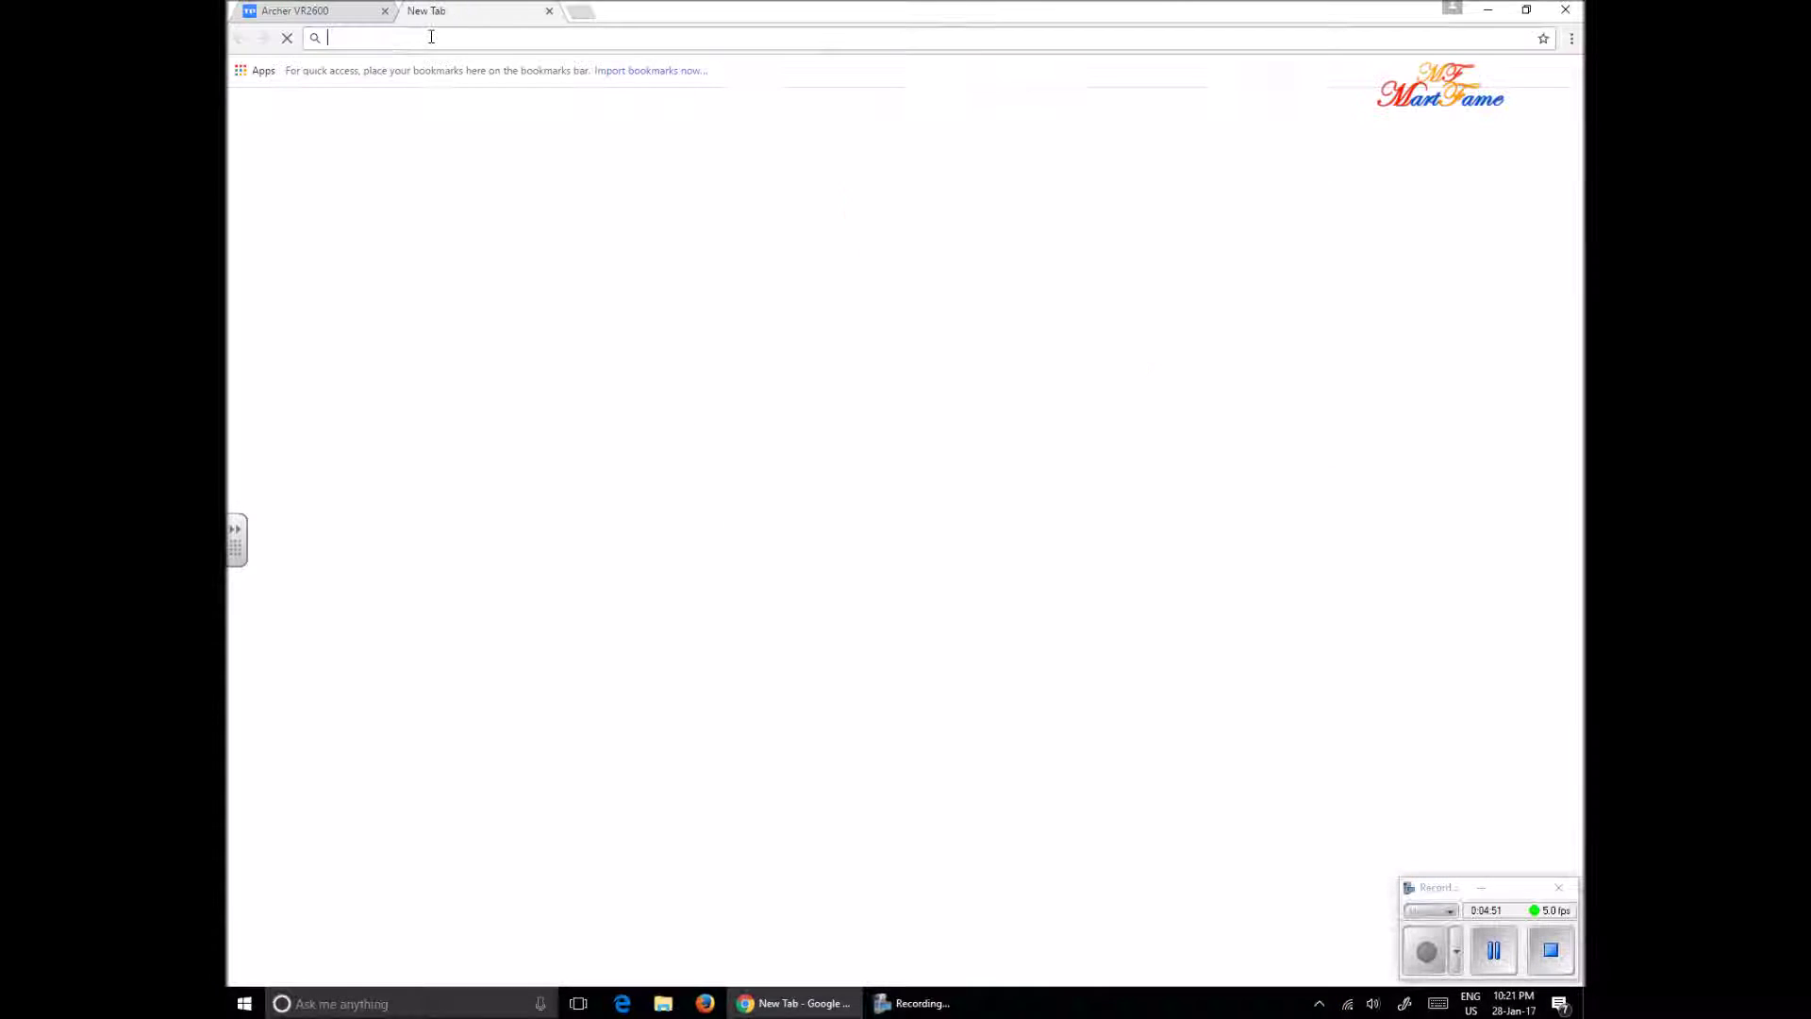
type("b")
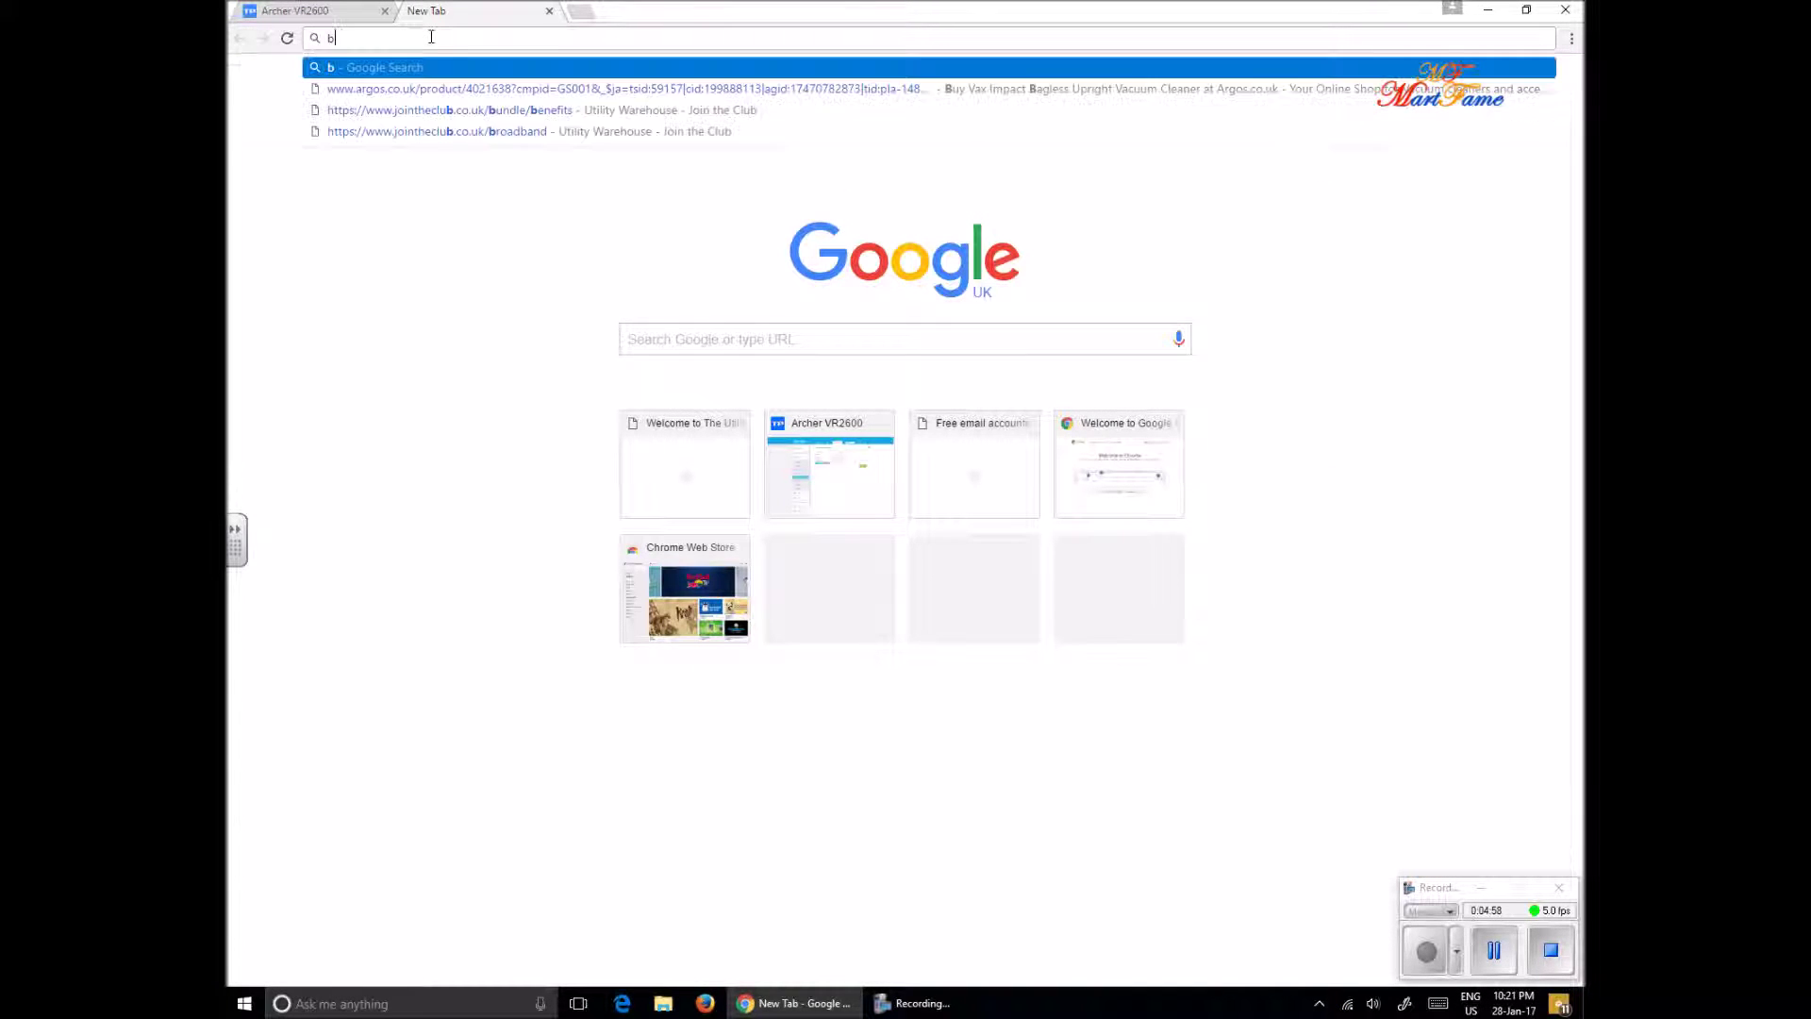
type("bc.co.uk")
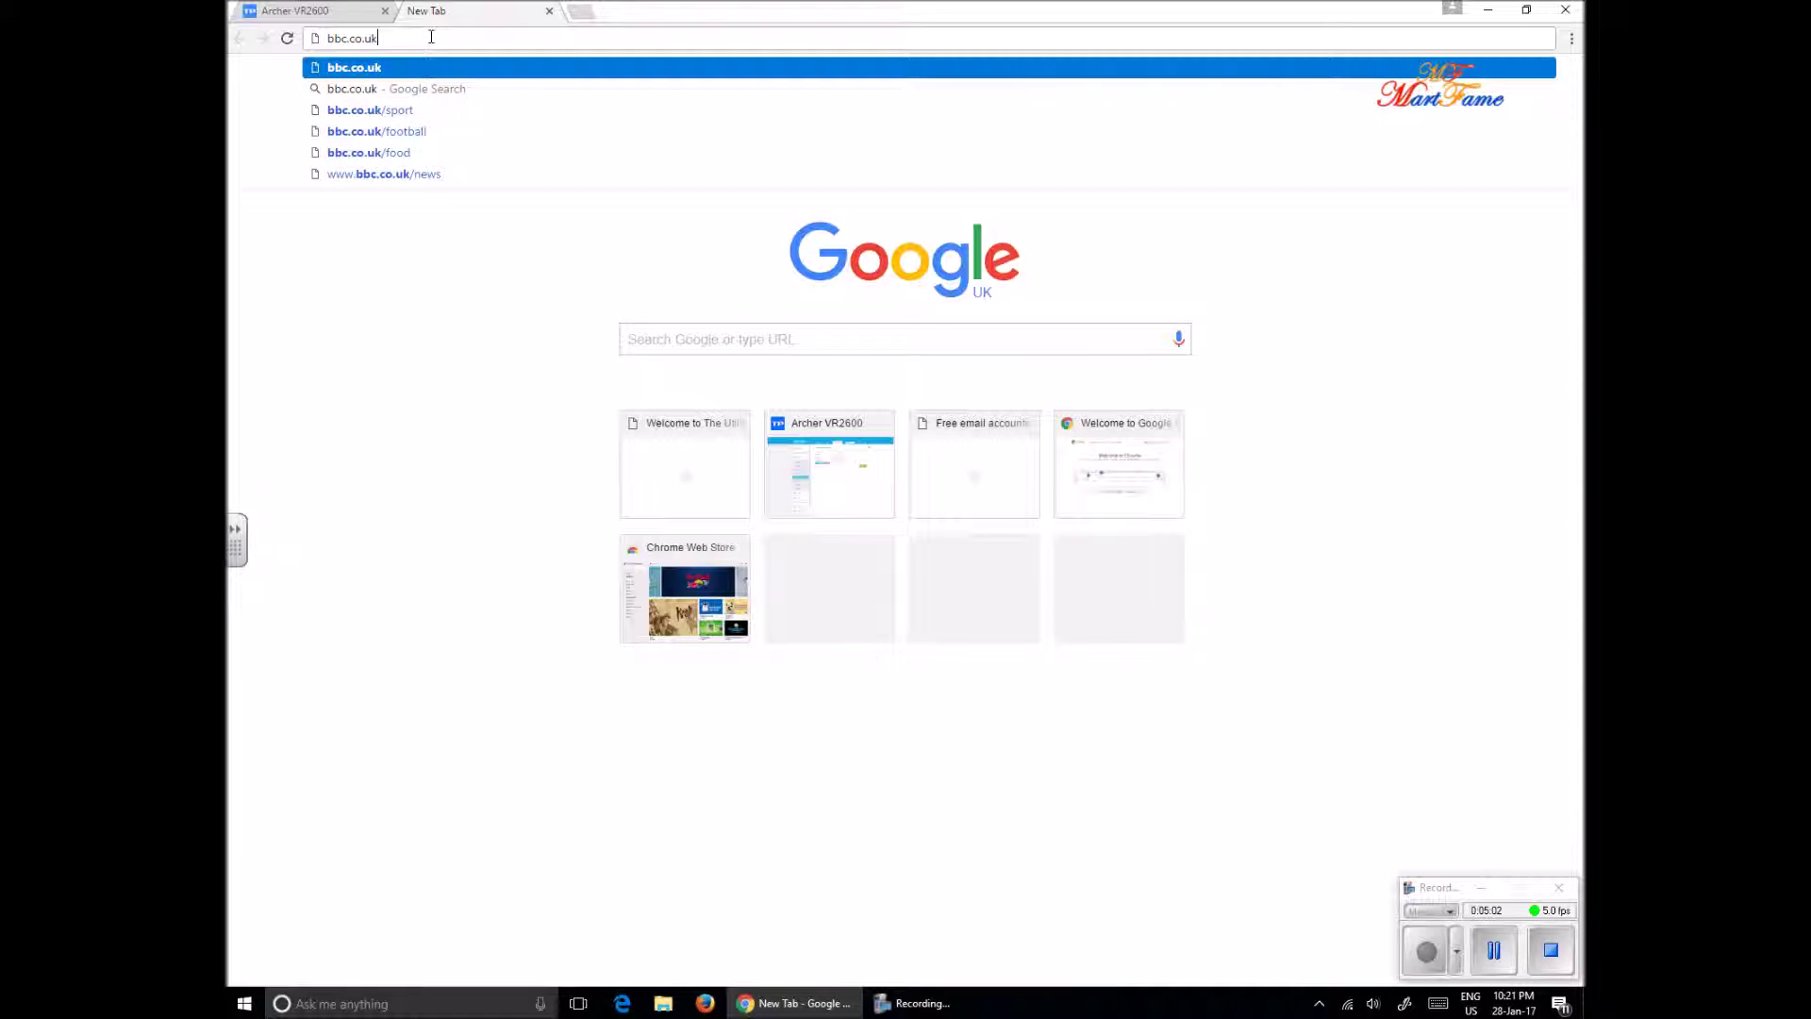
key("Return")
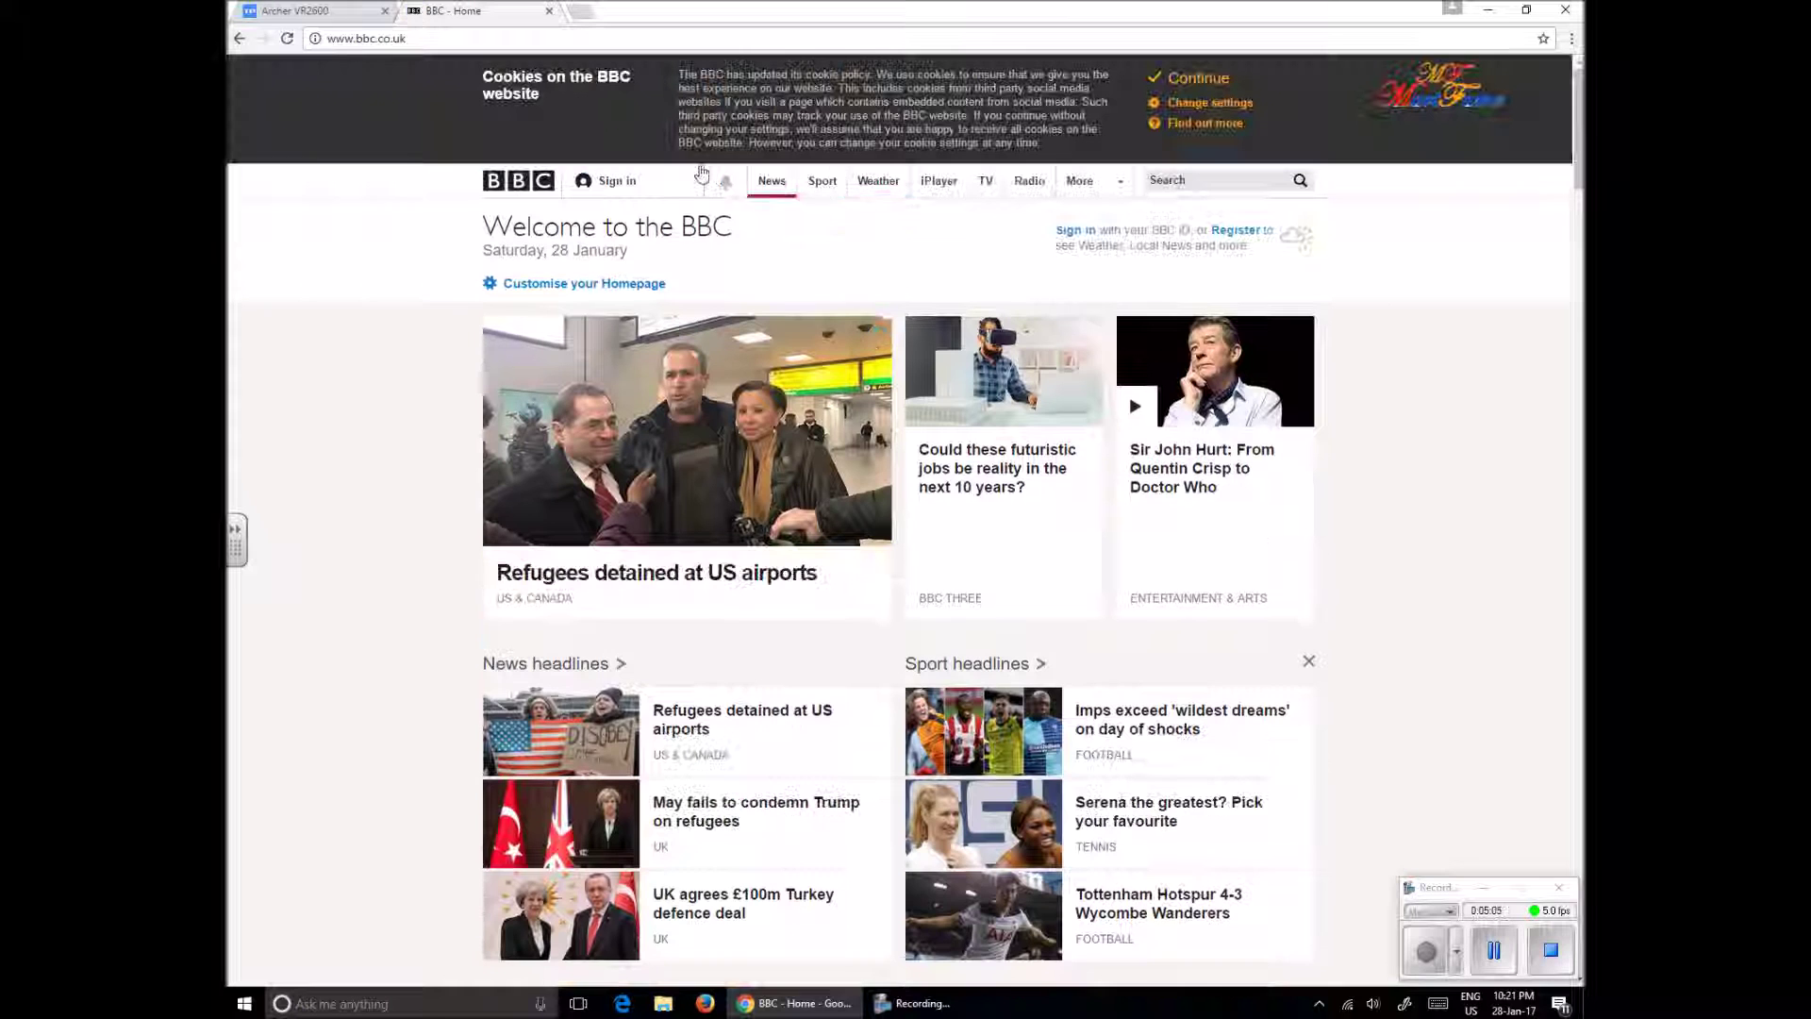
Step: Check the router status tab, then load youtube.com in another new tab
left_click(328, 9)
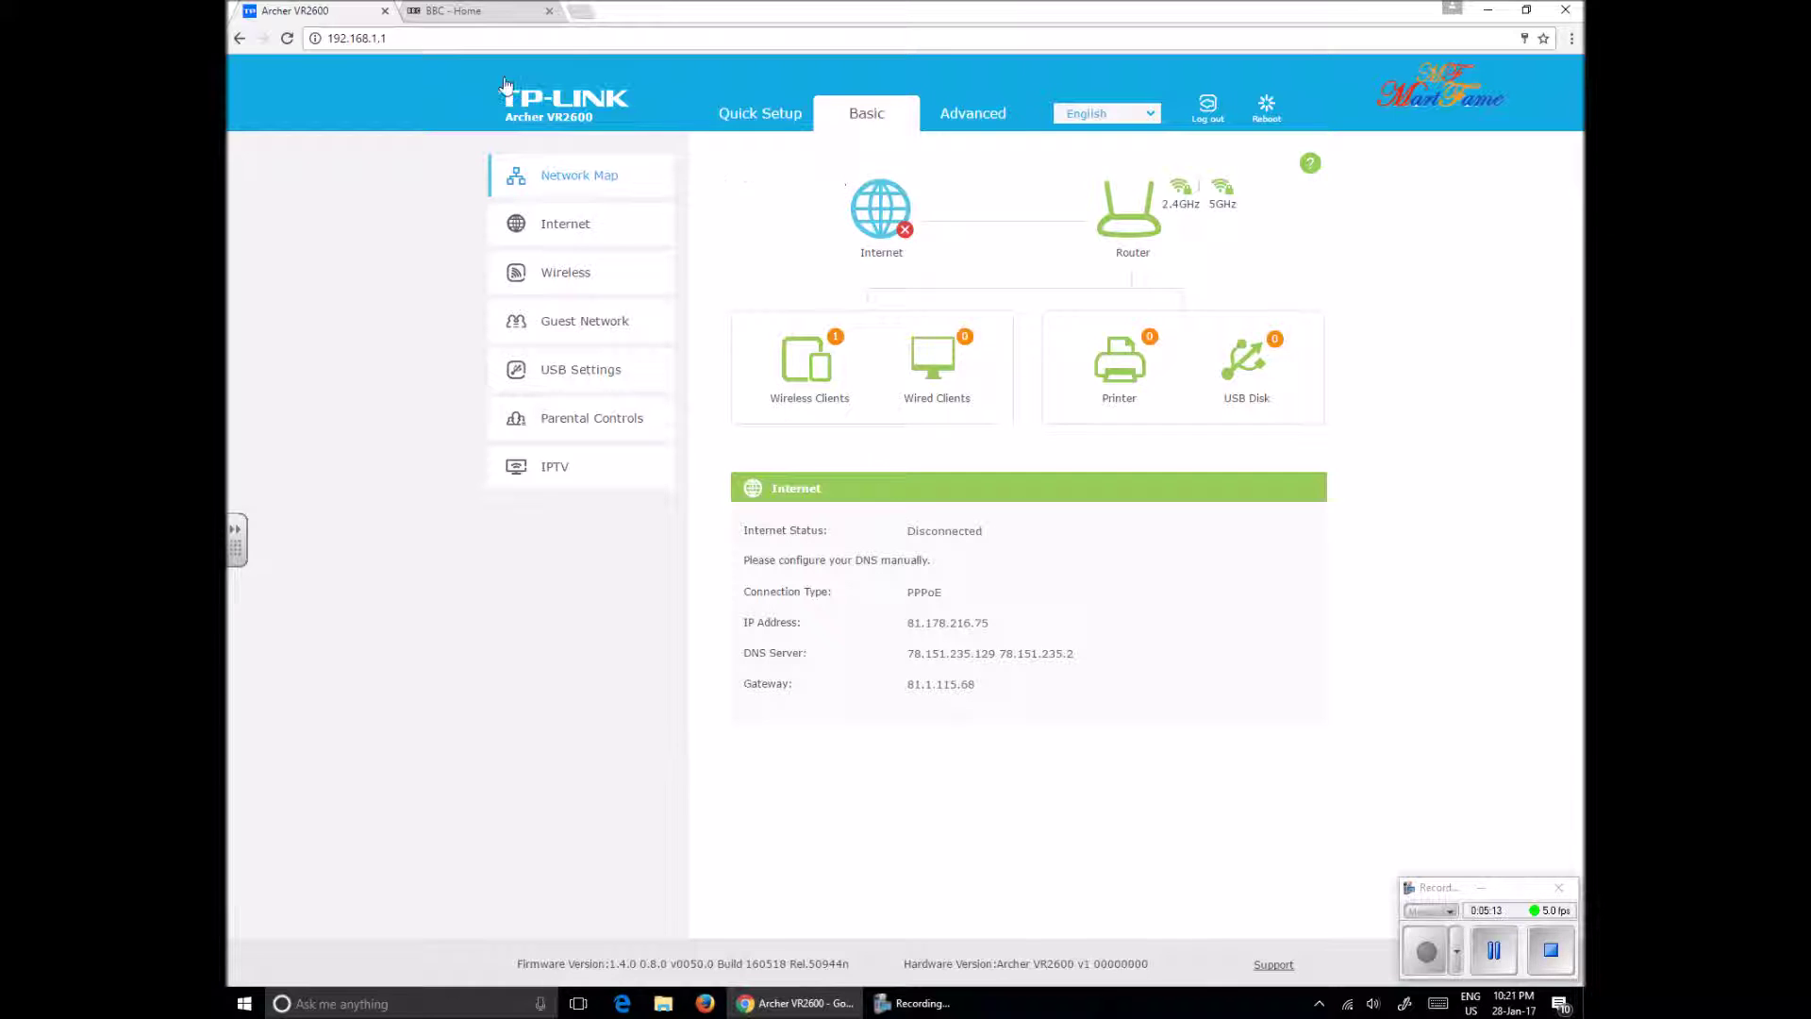
left_click(580, 12)
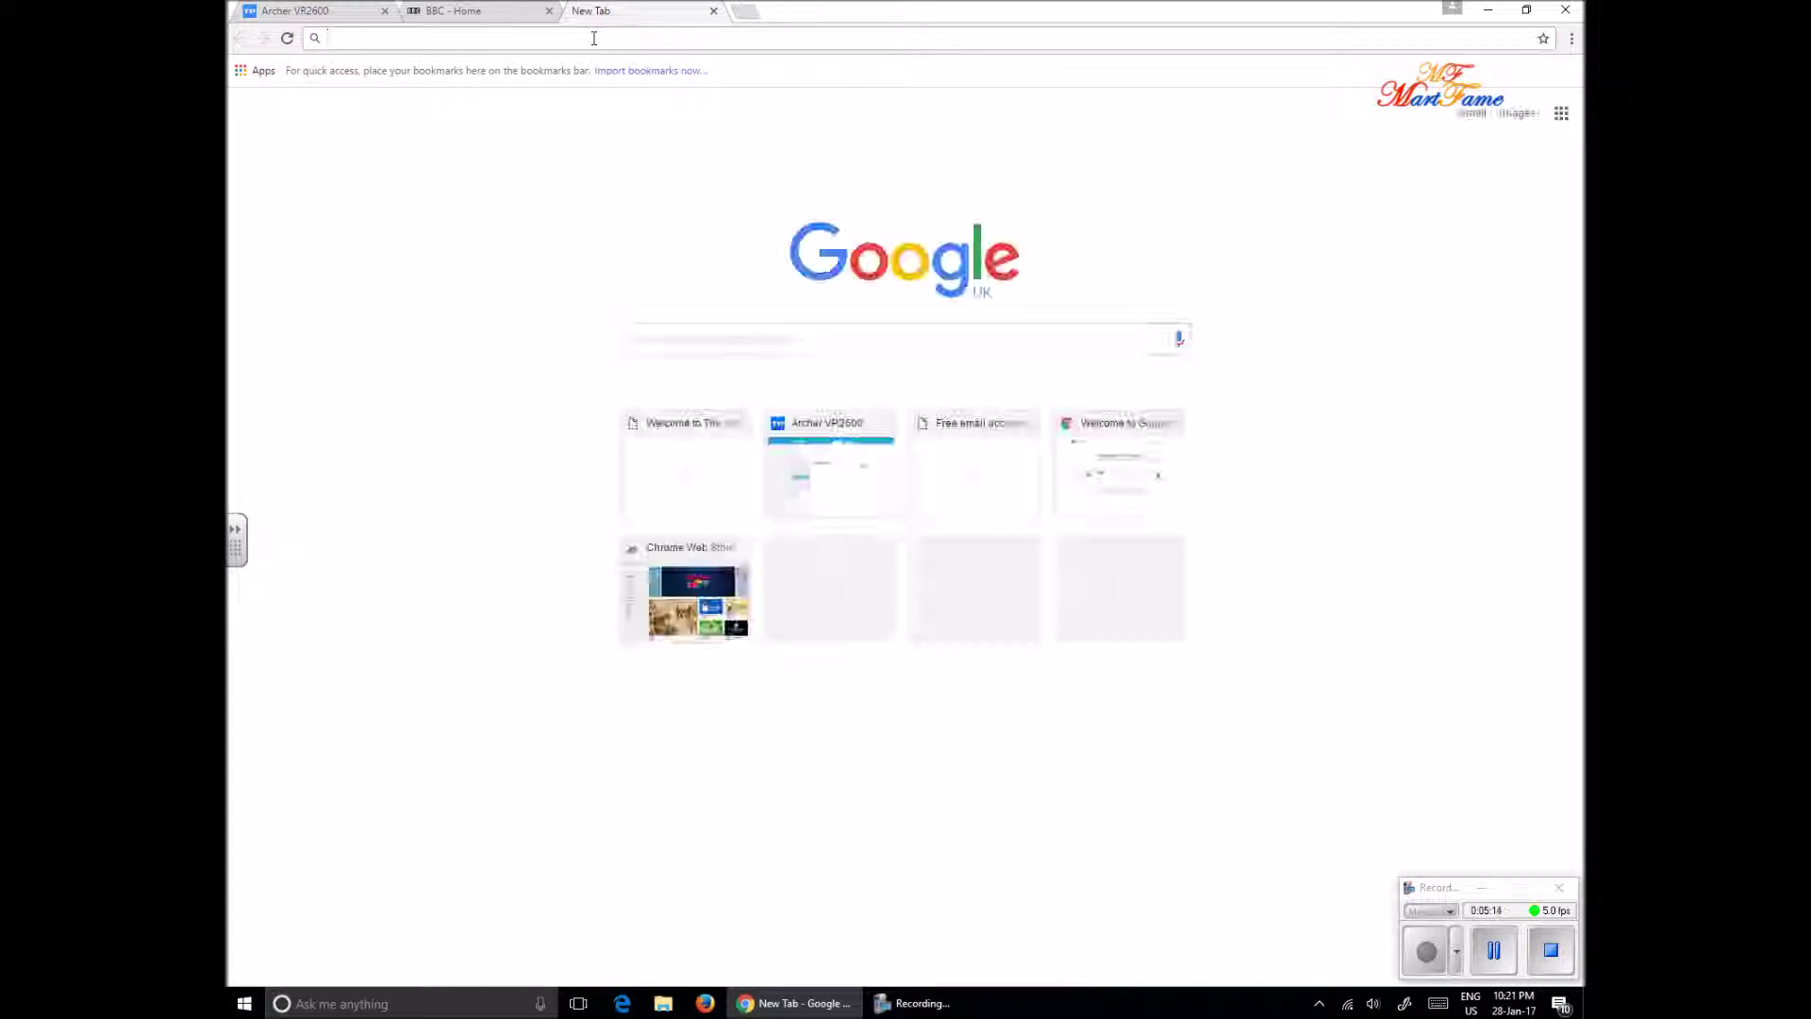
type("you")
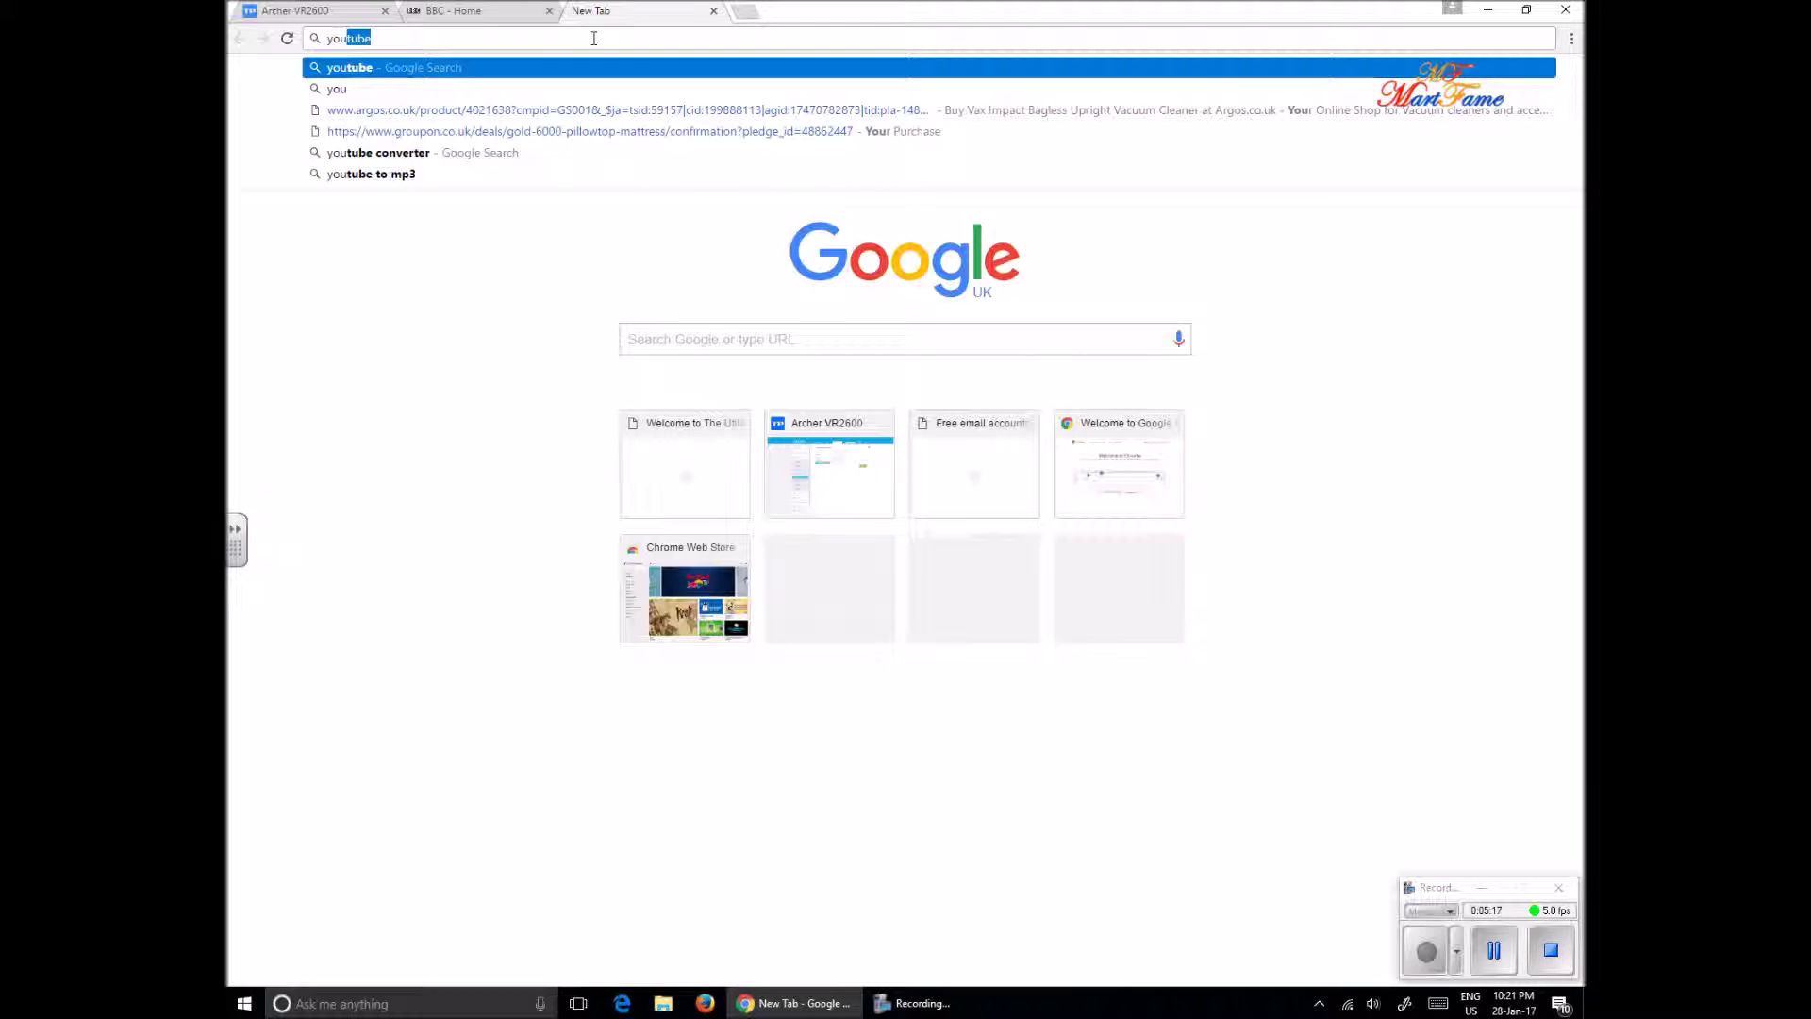
type("tube")
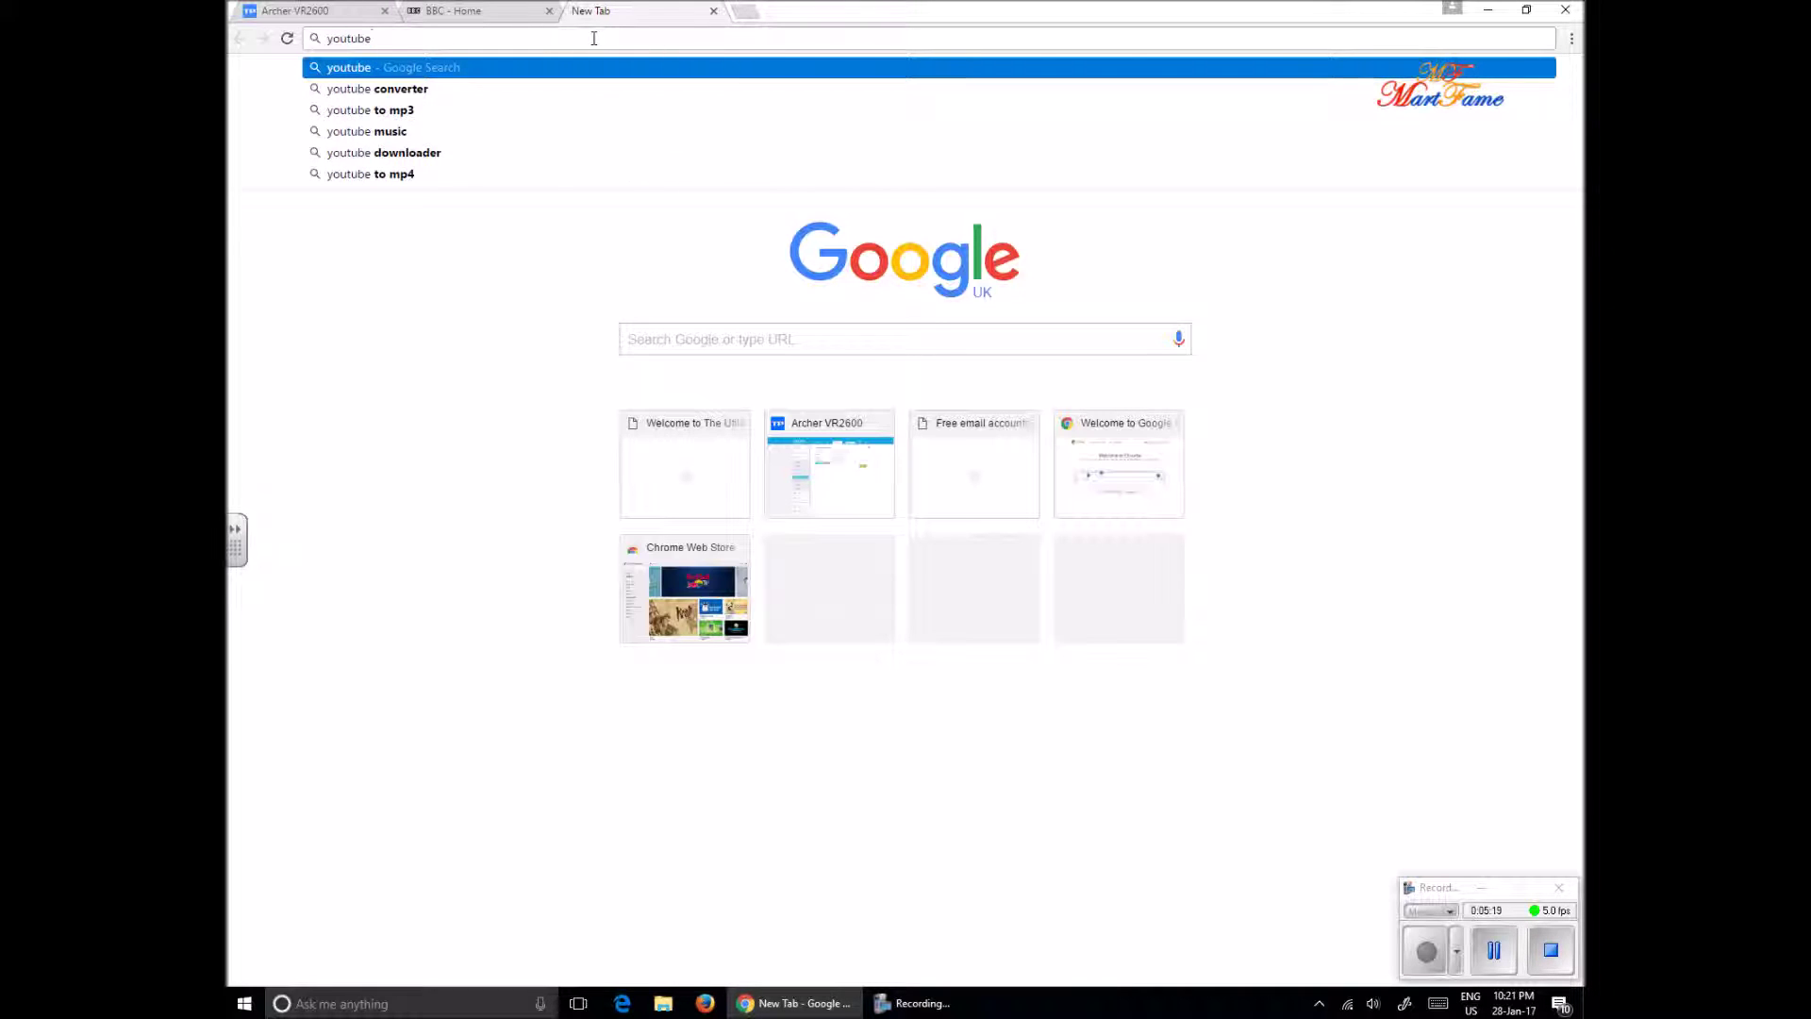
type(".com")
key("Return")
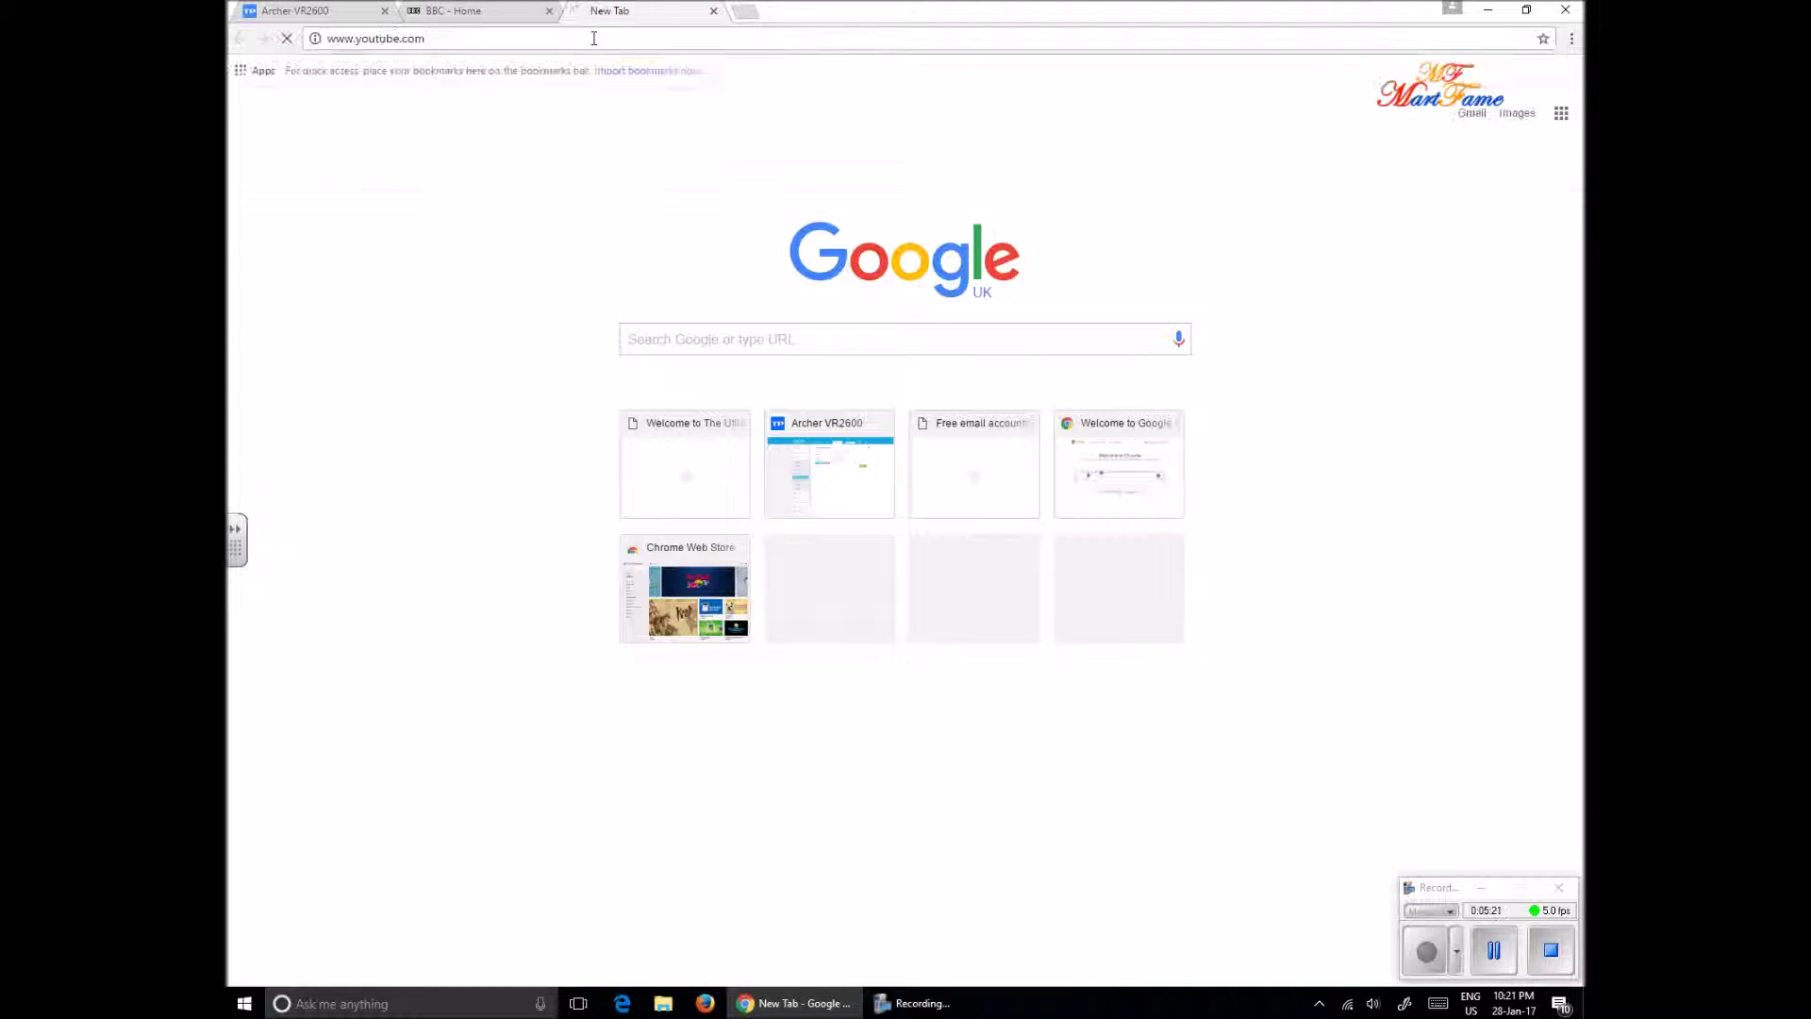